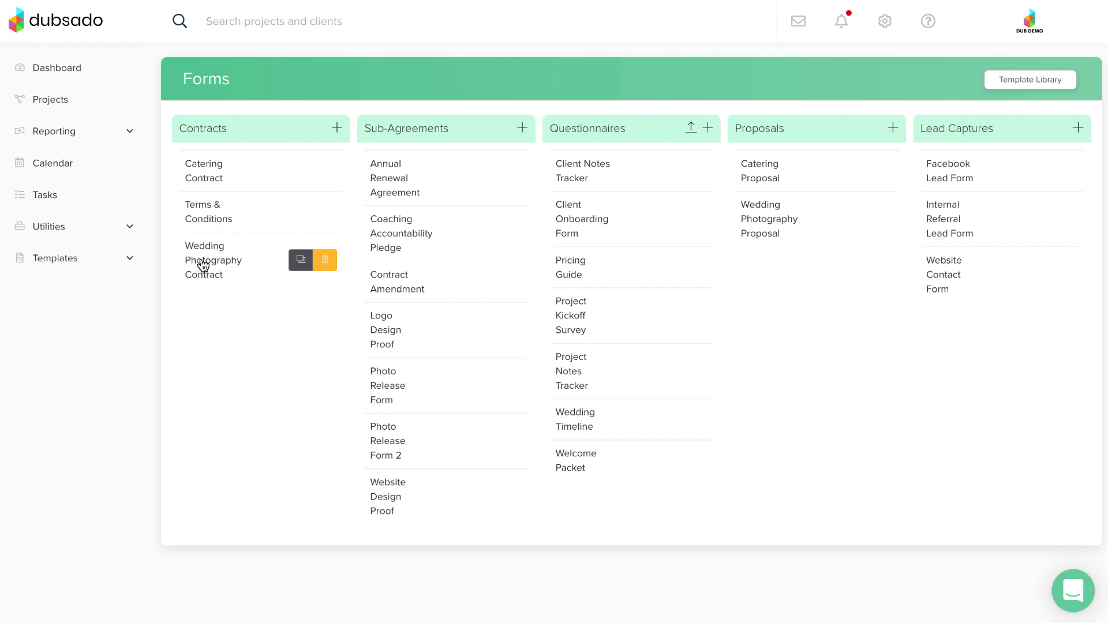
# Step: Create a new contract form and title it "Photography Contract"
pyautogui.click(335, 128)
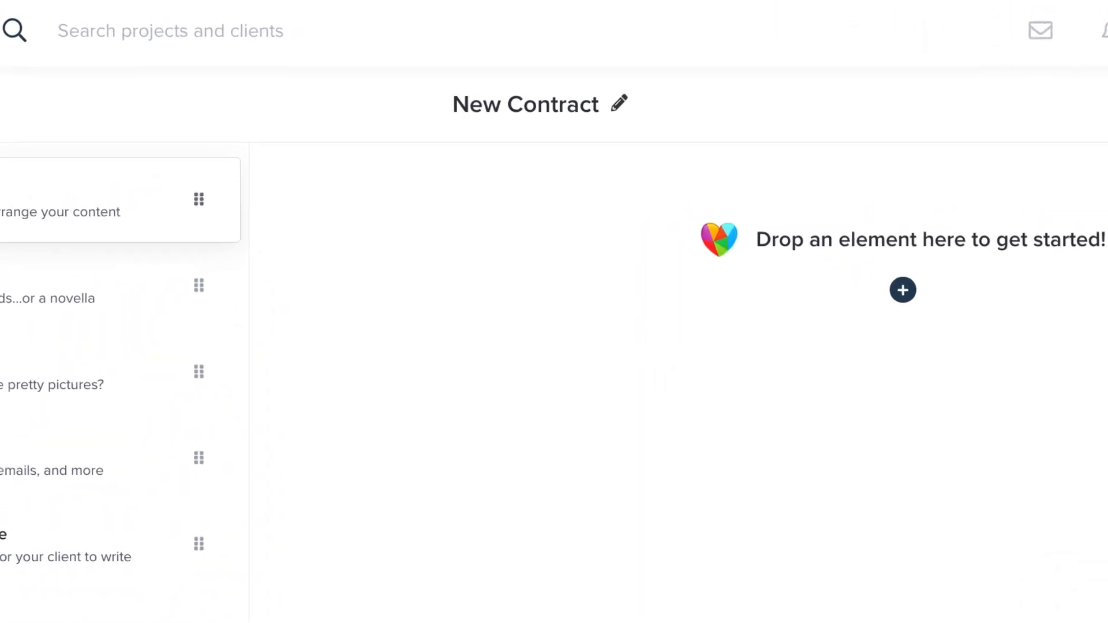
pyautogui.click(622, 117)
pyautogui.hotkey('ctrl', 'a')
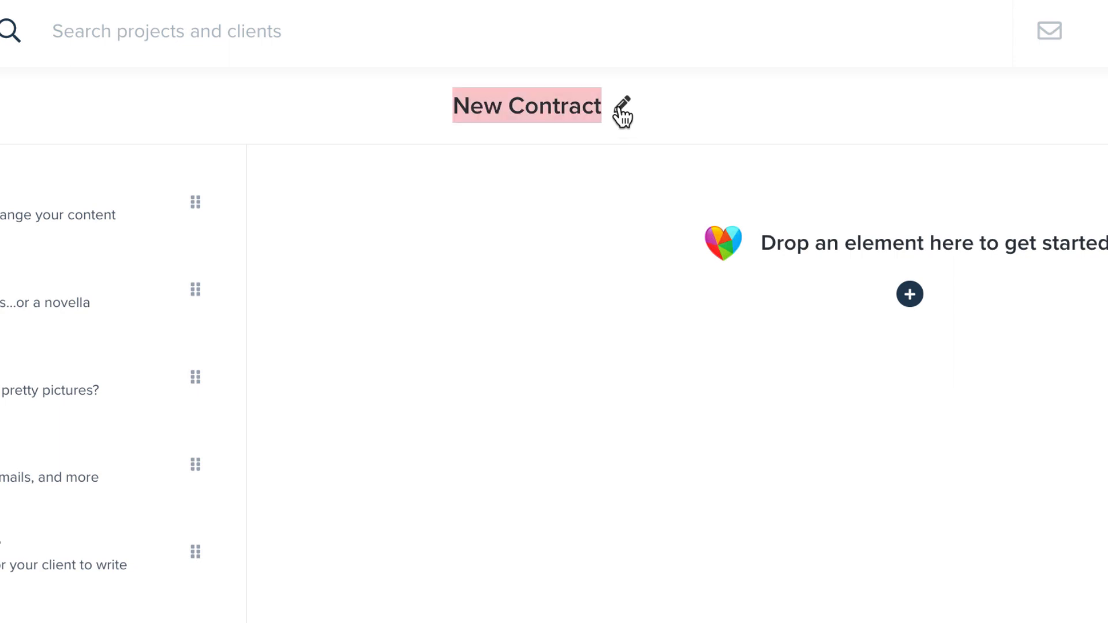
pyautogui.write('Photograp')
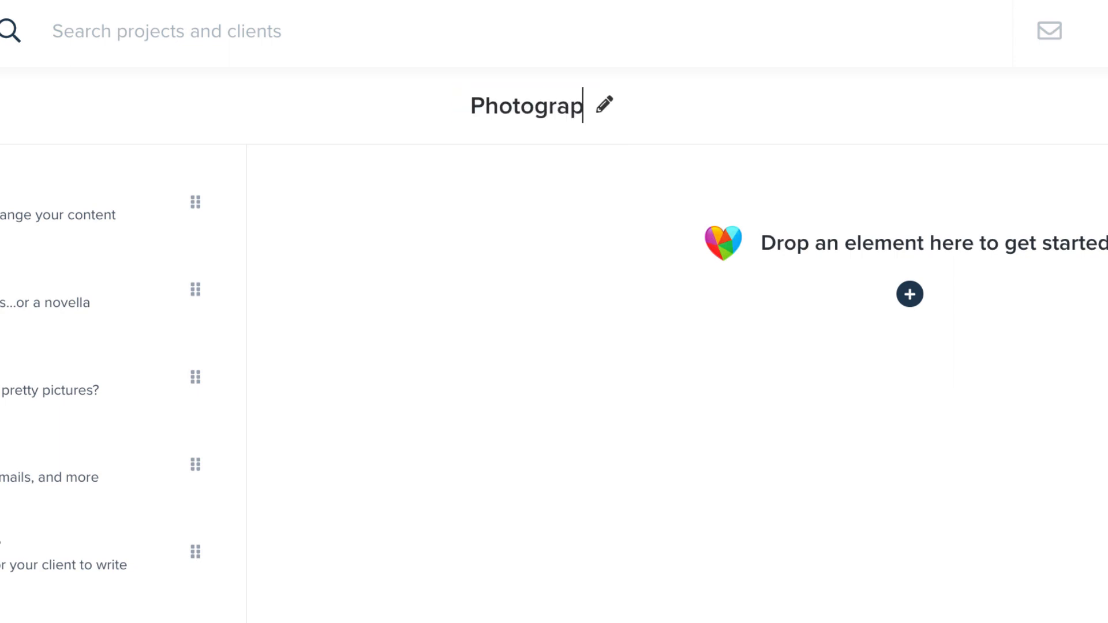
pyautogui.write('hy Contract')
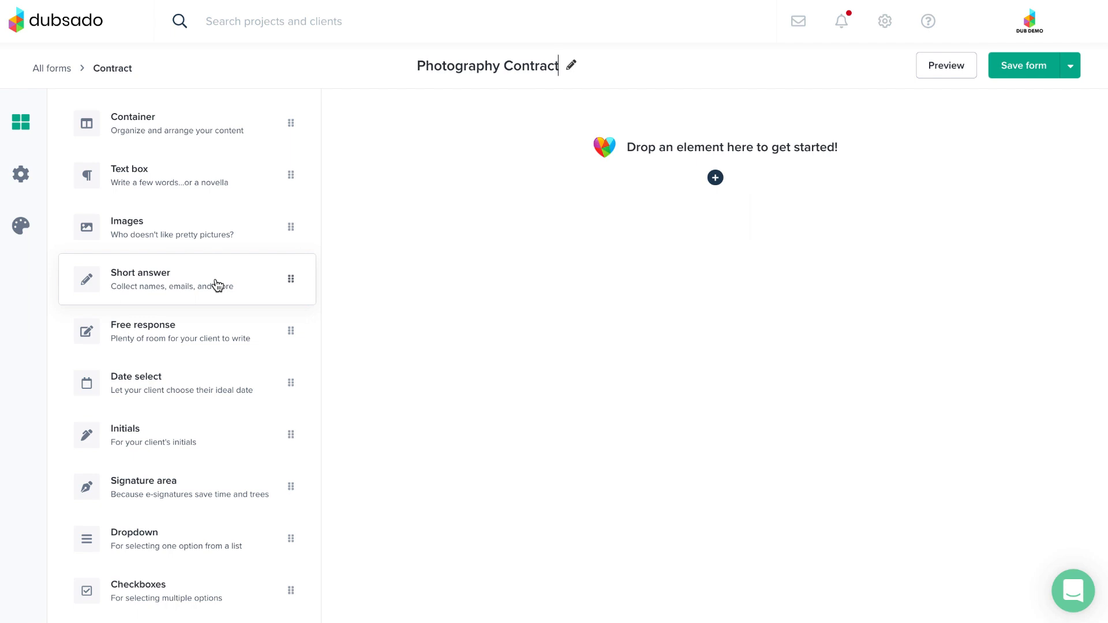
# Step: Add an image element to the form and, below it, a text box that reads "Hello!"
pyautogui.click(214, 234)
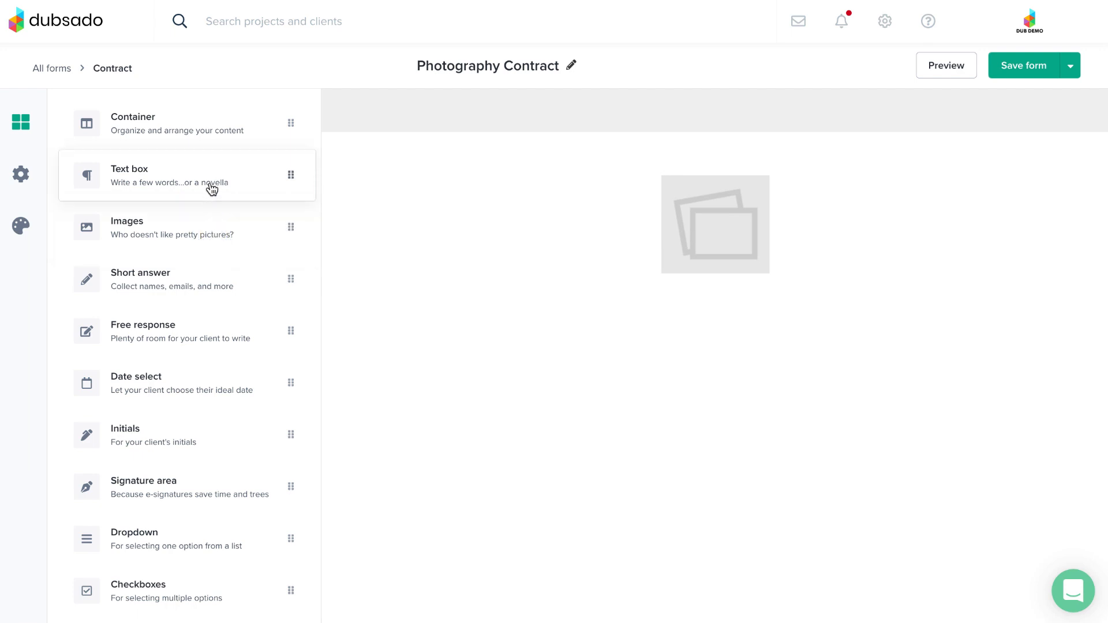
pyautogui.moveTo(213, 185); pyautogui.dragTo(513, 292)
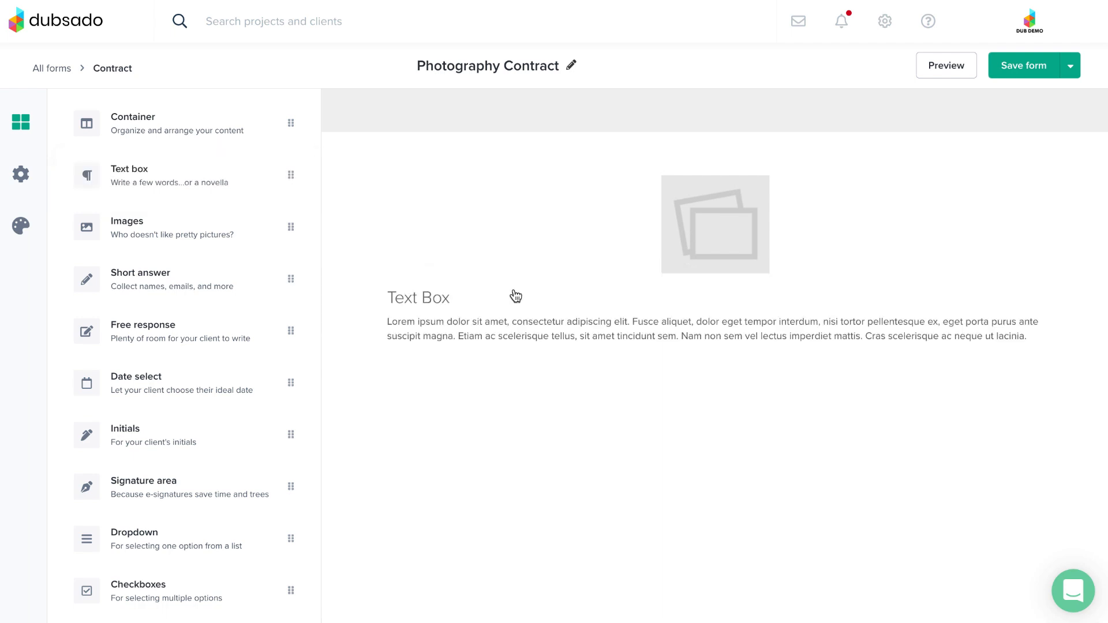
pyautogui.moveTo(518, 297)
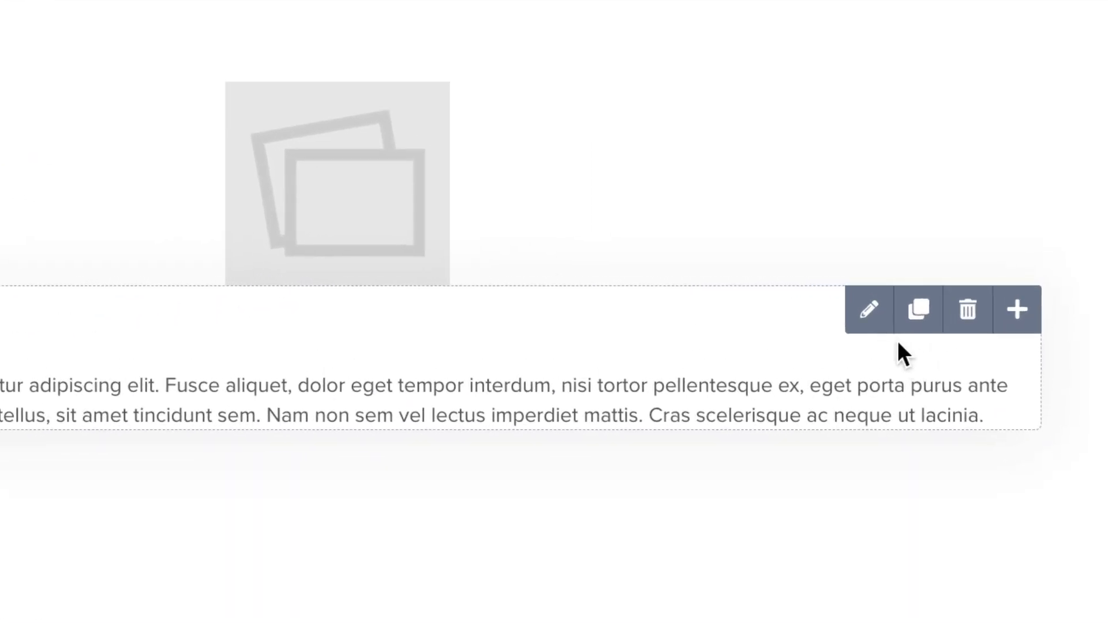
pyautogui.click(869, 312)
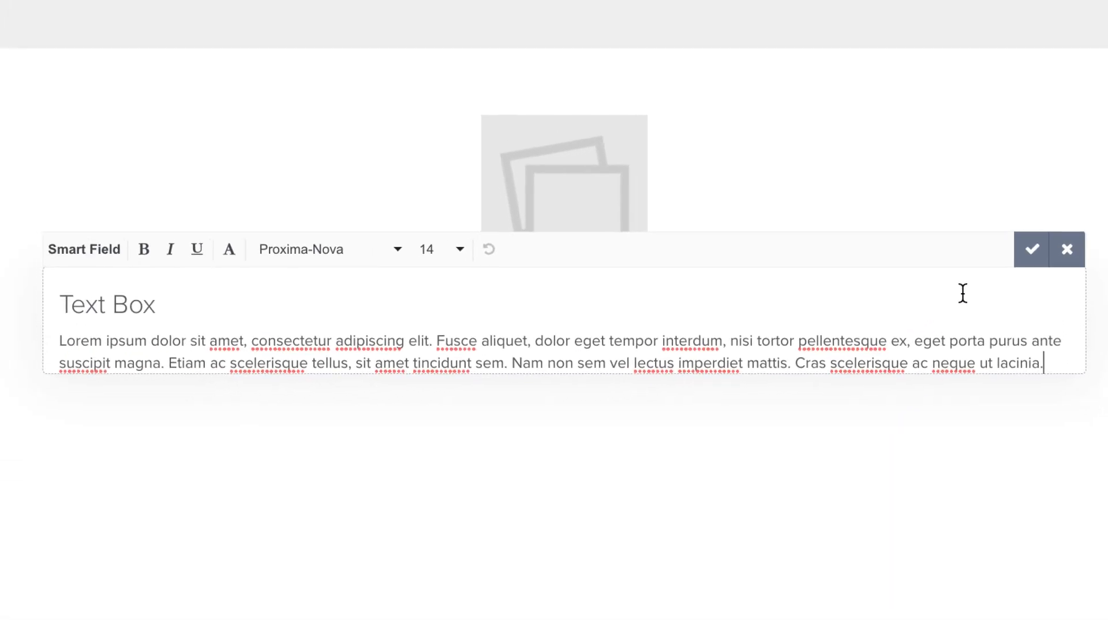
pyautogui.hotkey('ctrl', 'a')
pyautogui.write('Hello!')
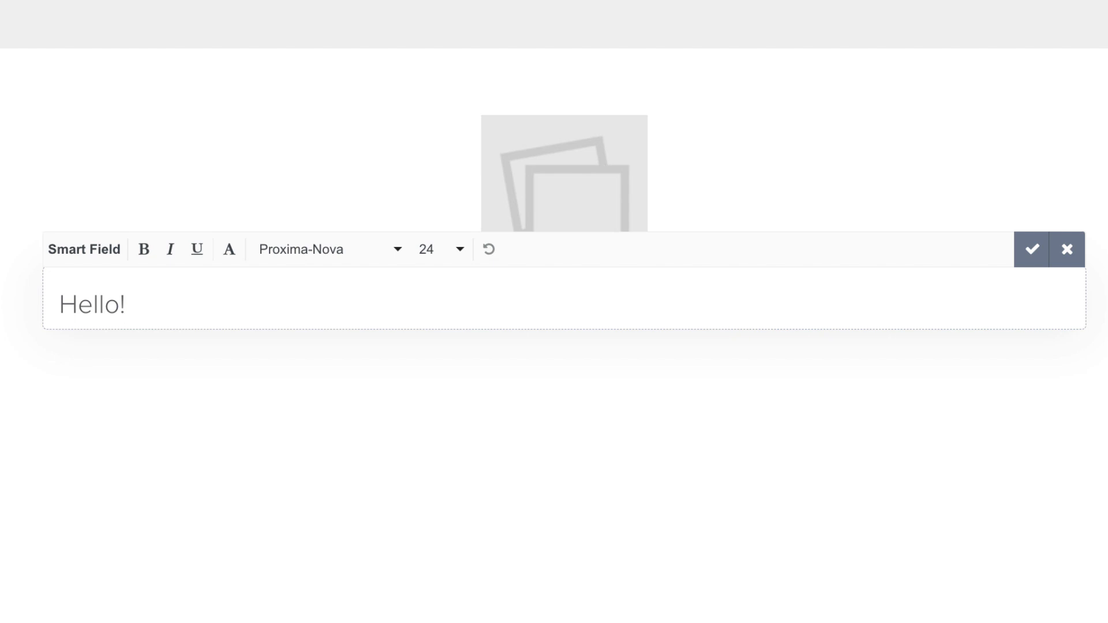
pyautogui.click(1034, 254)
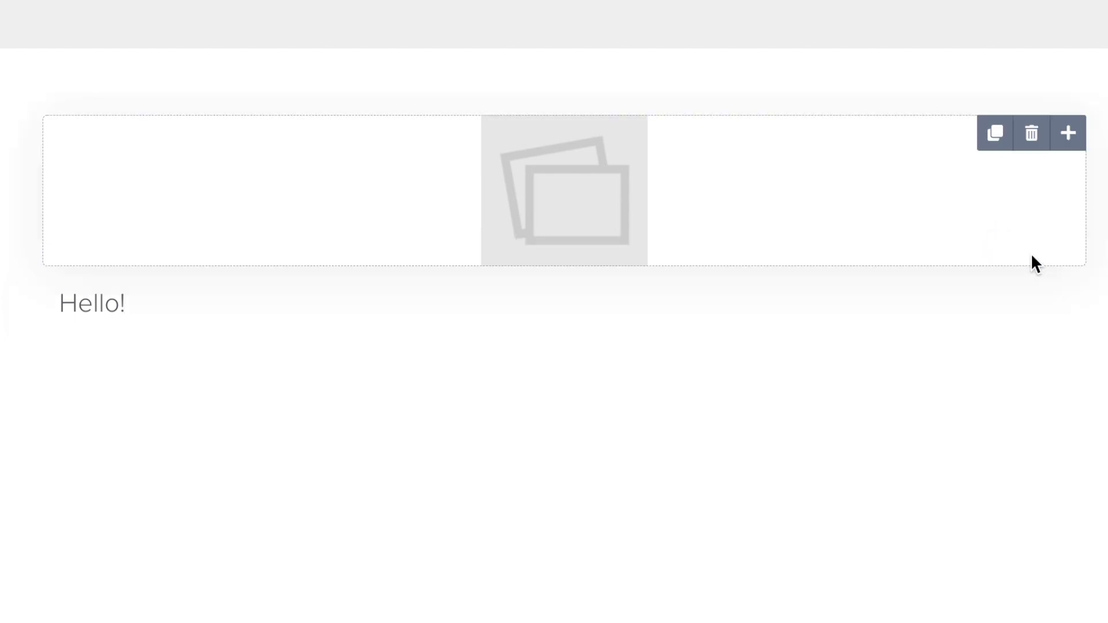
# Step: Insert a date select element directly below the "Hello!" text box
pyautogui.moveTo(1016, 274)
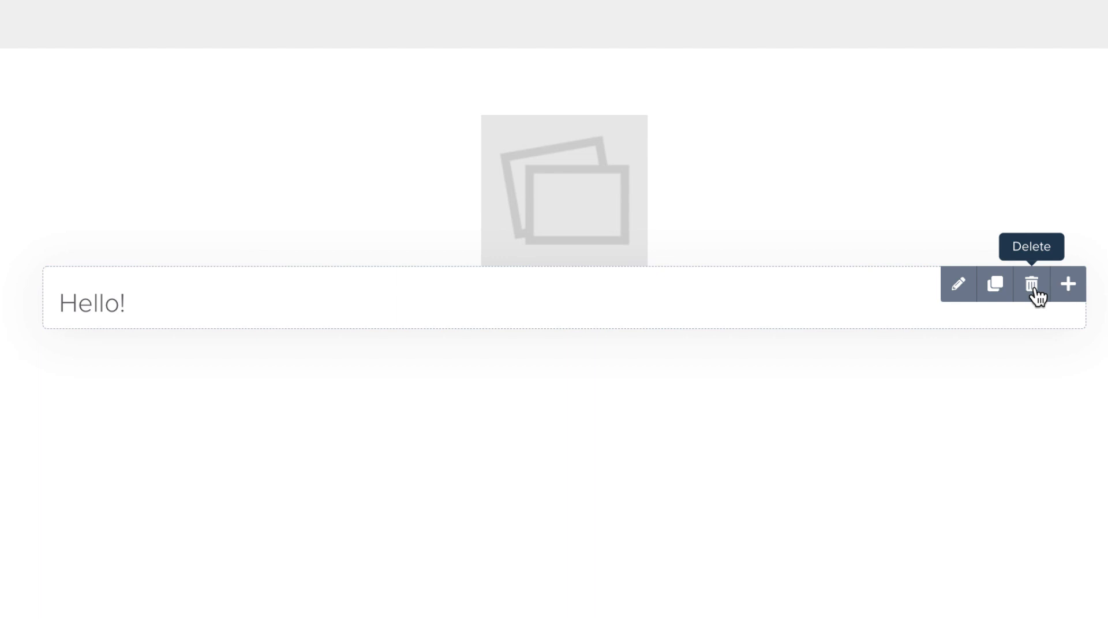
pyautogui.click(1069, 291)
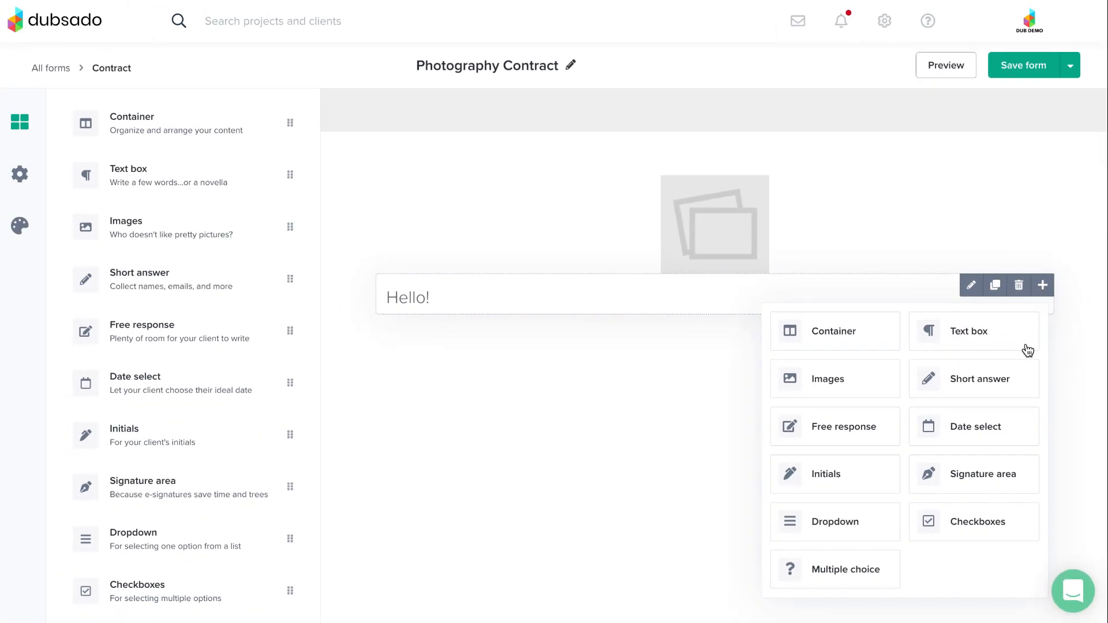
pyautogui.click(988, 427)
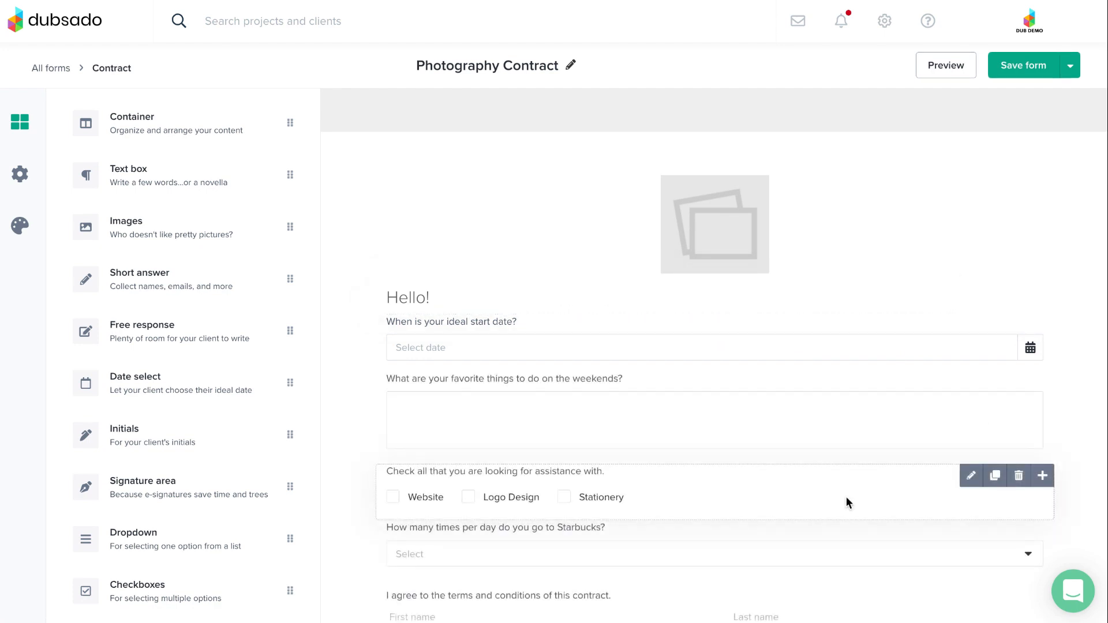
# Step: Reorder the questions below "Hello!" to assistance checkboxes, weekend activities and ideal start date, and save the form
pyautogui.click(846, 497)
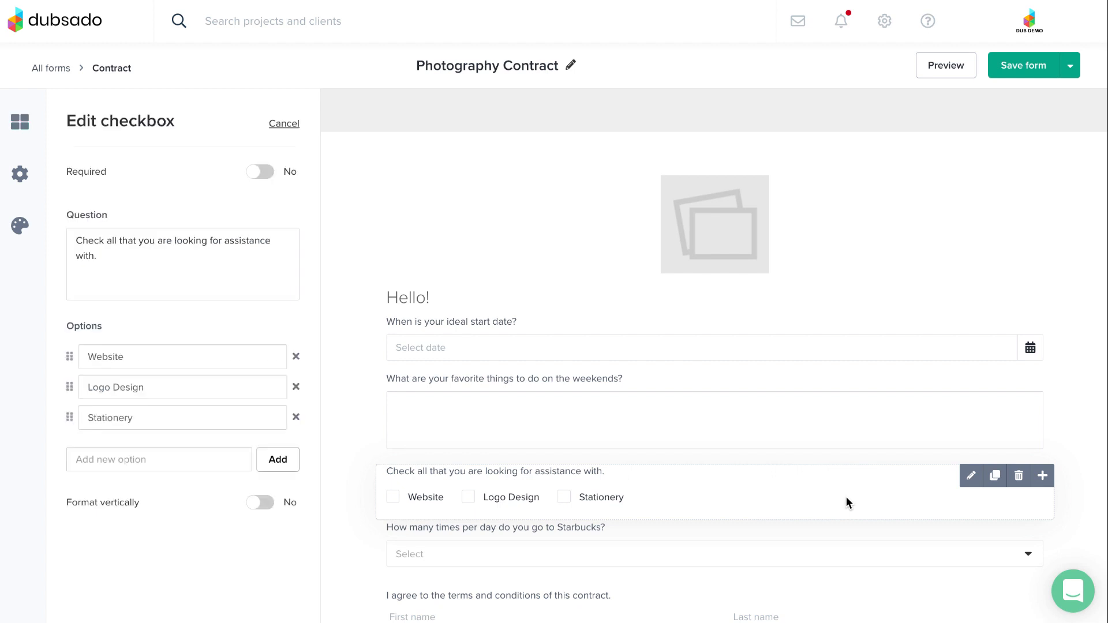
pyautogui.moveTo(846, 497); pyautogui.dragTo(773, 331)
pyautogui.click(730, 379)
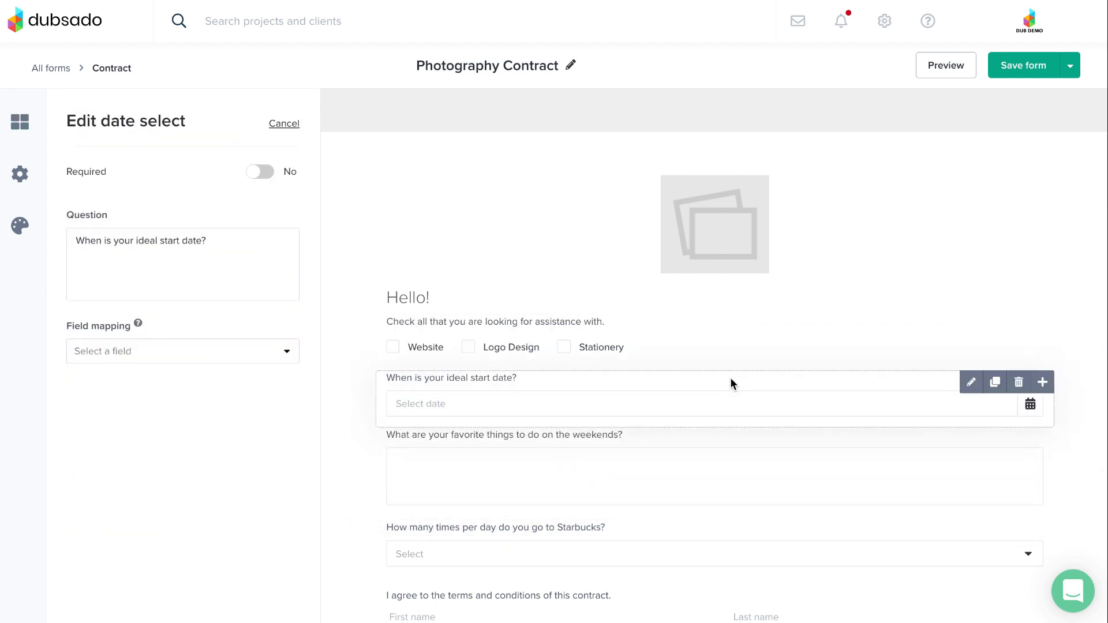
pyautogui.moveTo(730, 378); pyautogui.dragTo(681, 512)
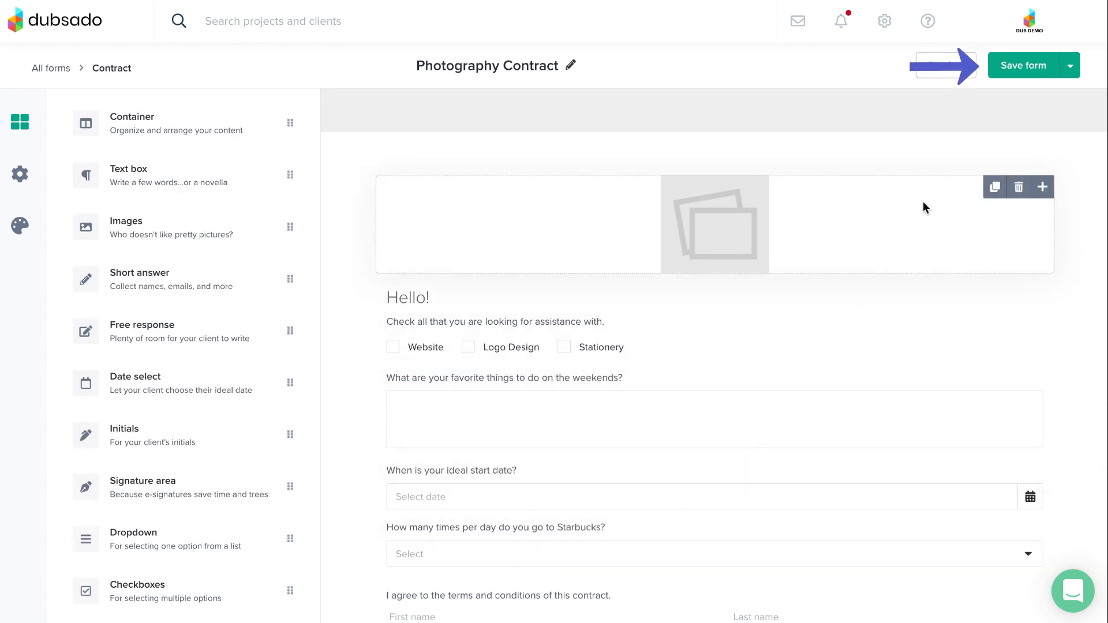
pyautogui.click(1025, 72)
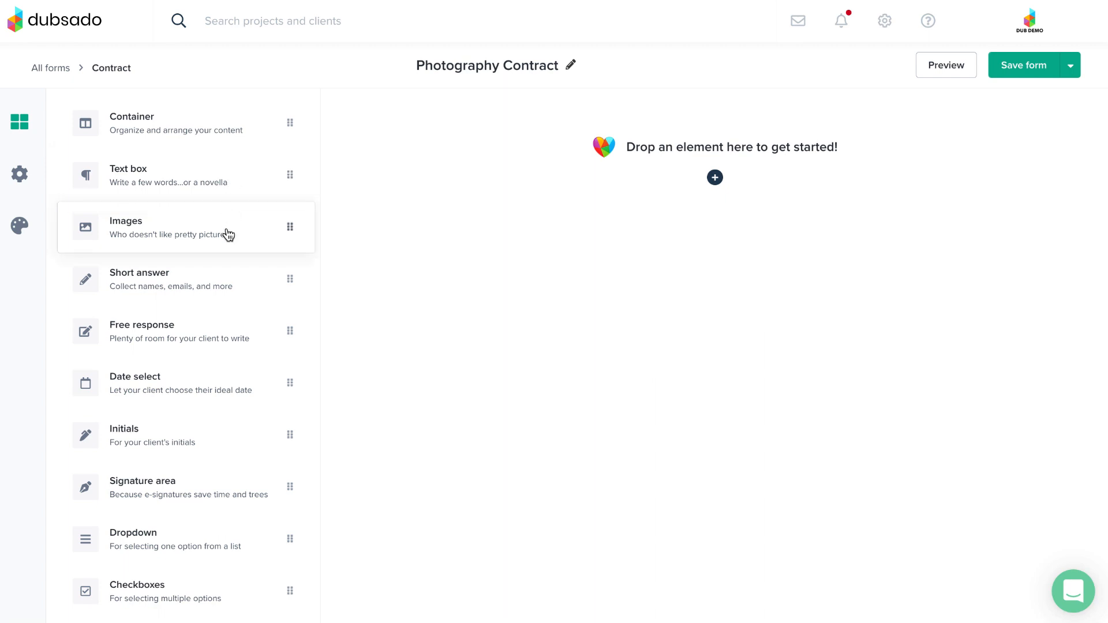
# Step: Add a text box to the empty contract form and replace its placeholder content with "Hello!"
pyautogui.moveTo(297, 183); pyautogui.dragTo(608, 184)
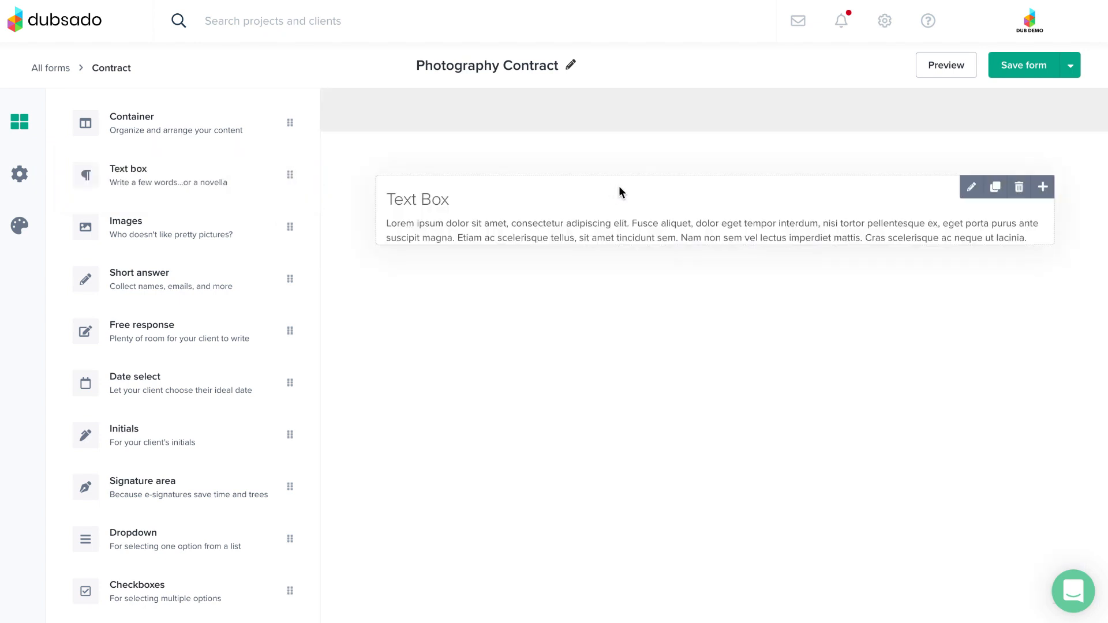
pyautogui.click(971, 187)
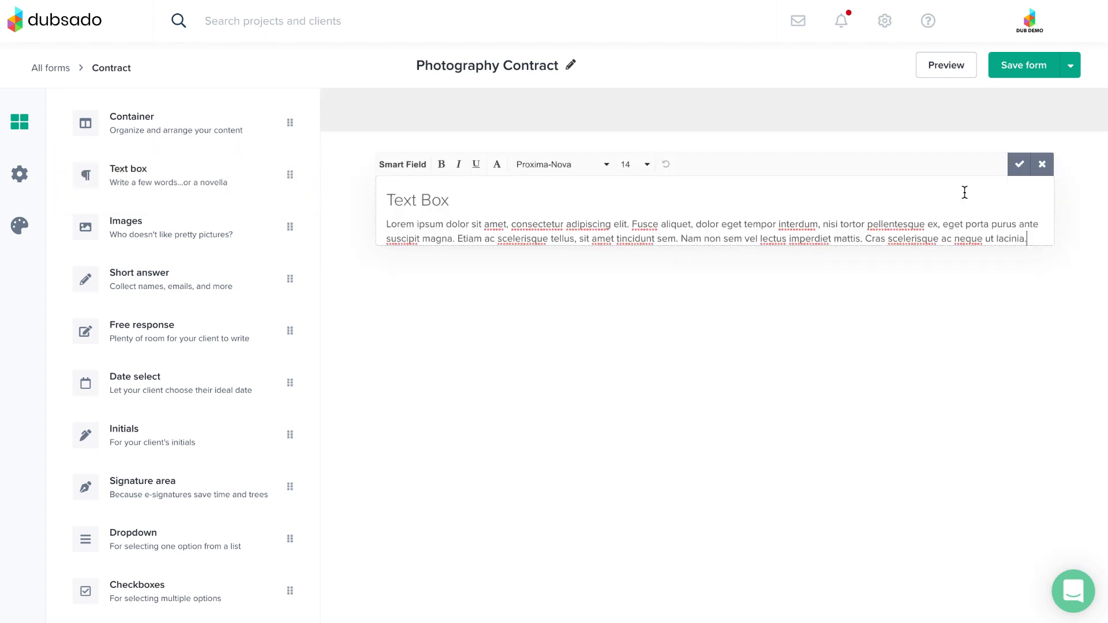
pyautogui.hotkey('ctrl', 'a')
pyautogui.write('Hello!')
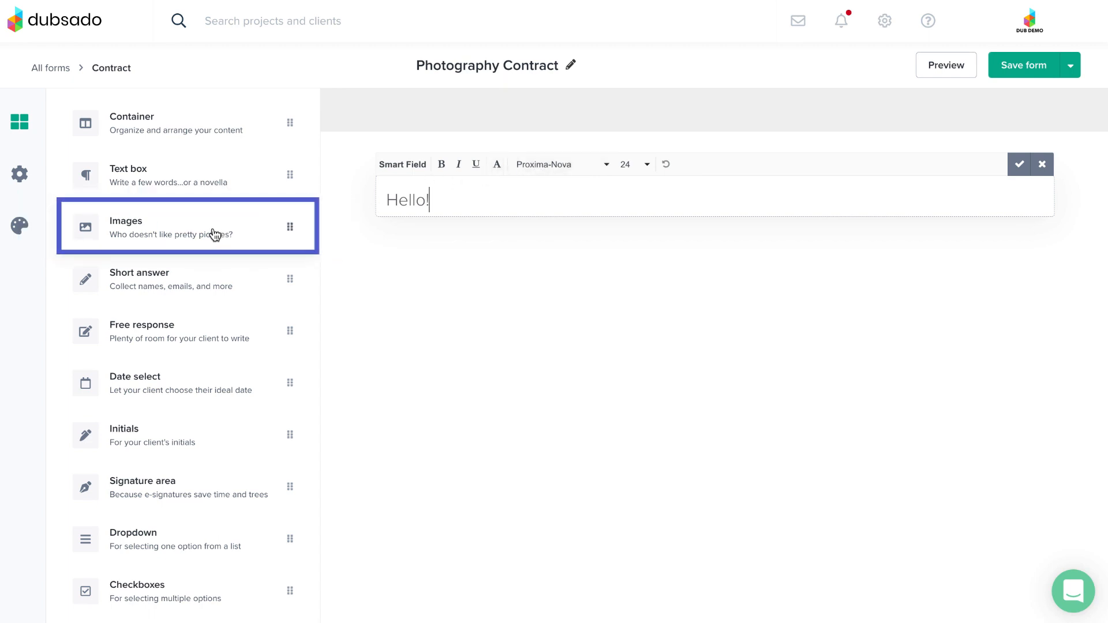
# Step: Add an image element below the "Hello!" text box and fill it with the library picture of a leaf in a glass
pyautogui.moveTo(213, 235); pyautogui.dragTo(617, 247)
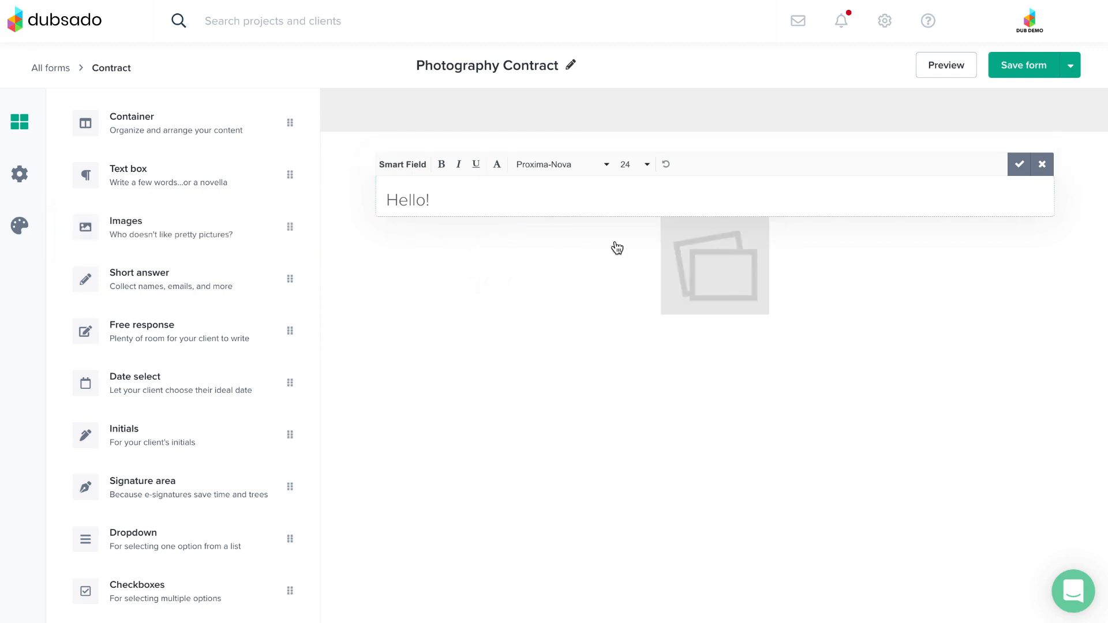
pyautogui.click(697, 261)
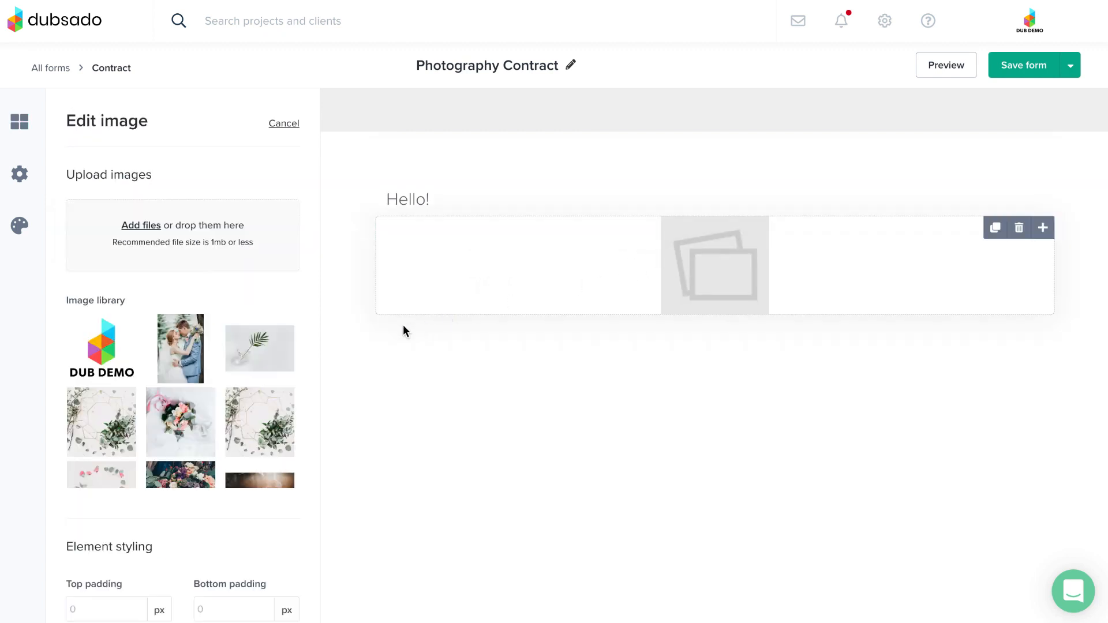
pyautogui.click(273, 357)
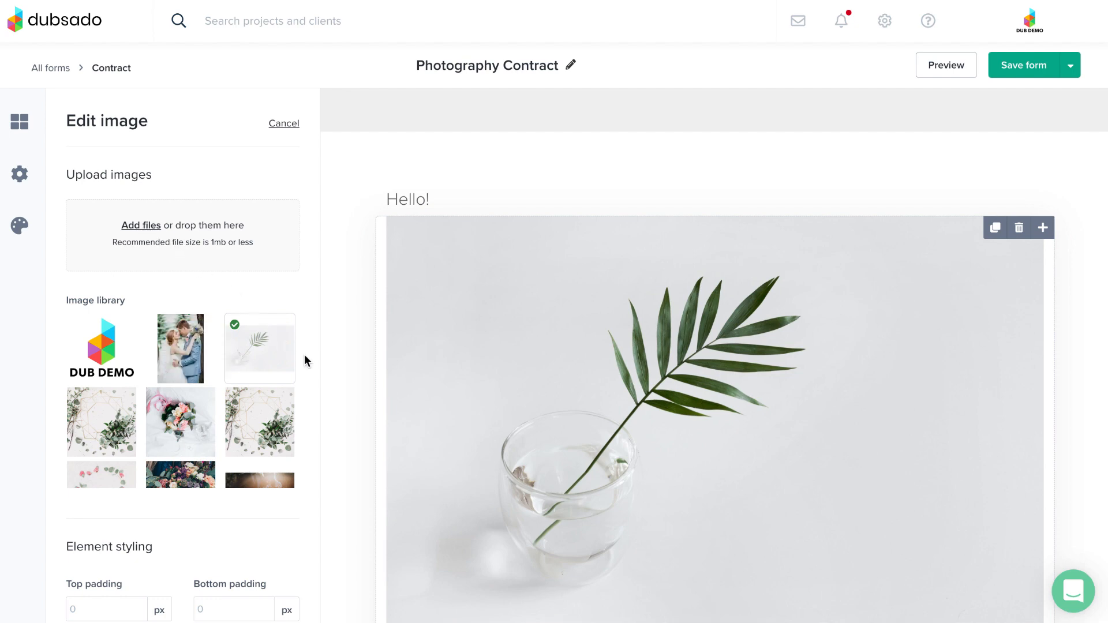
# Step: Set the leaf image's scale to 50% and align it left
pyautogui.scroll(-2, 304, 354)
pyautogui.scroll(-3, 304, 354)
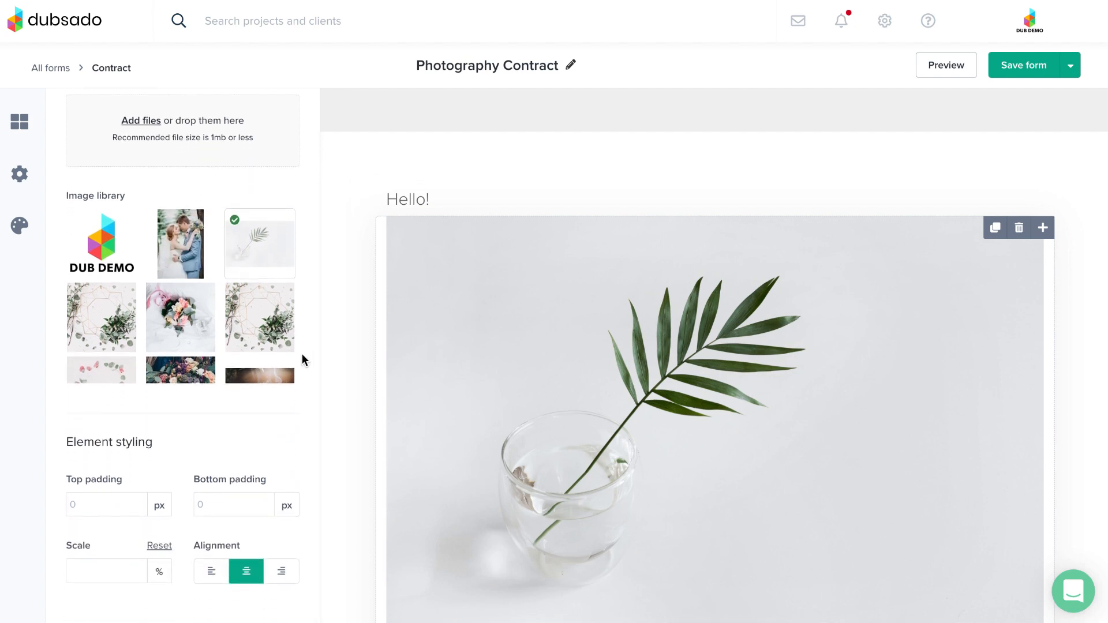
pyautogui.moveTo(286, 372)
pyautogui.write('50')
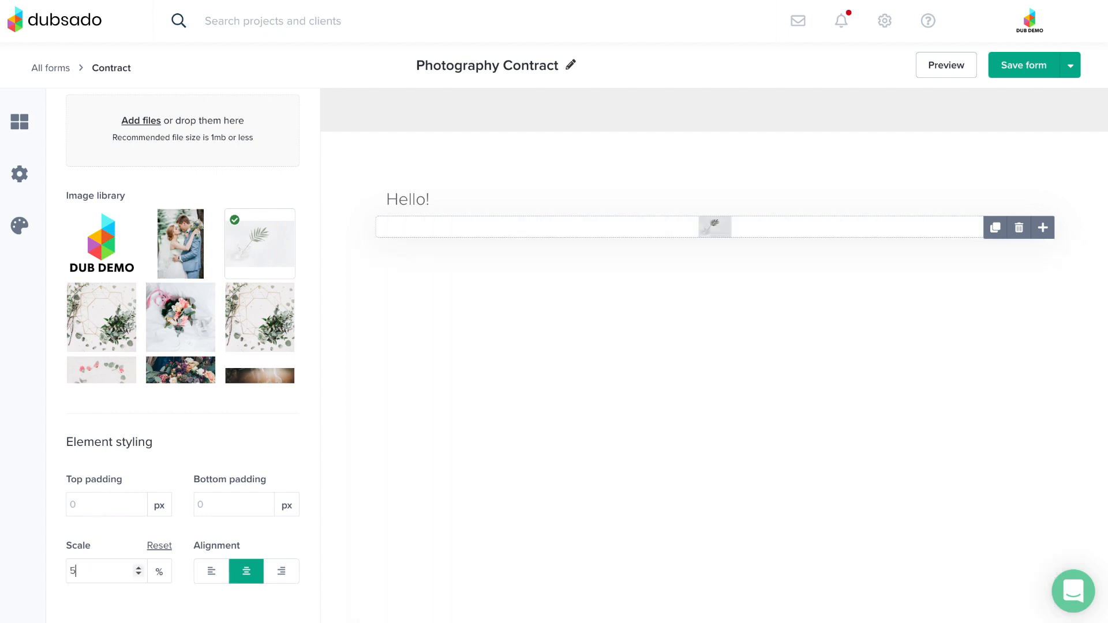
pyautogui.click(204, 573)
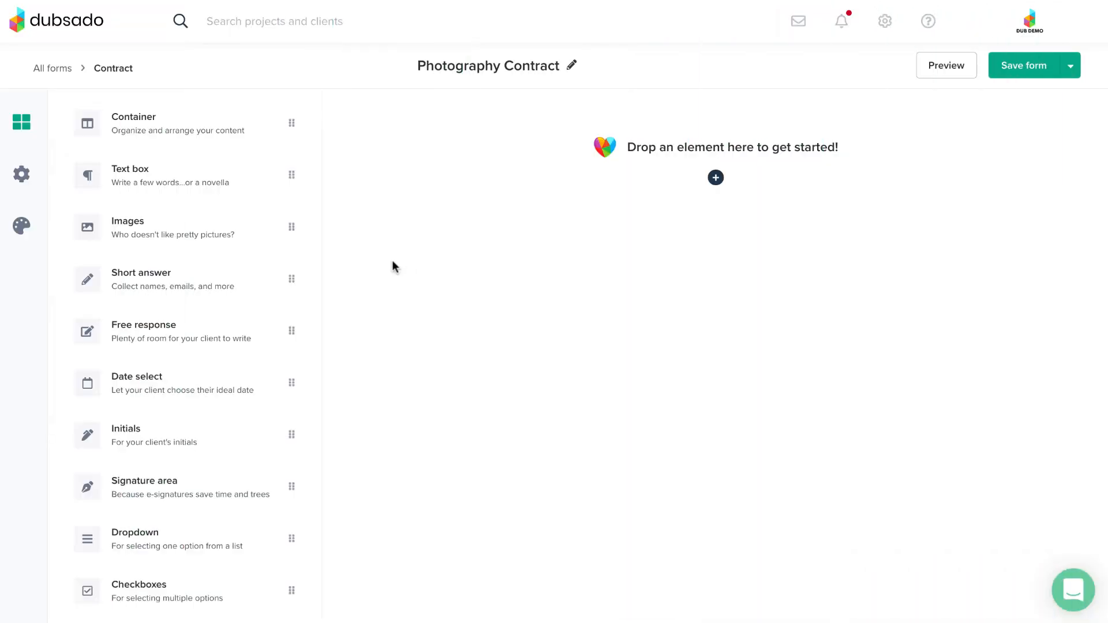
# Step: Add a short answer element to the empty form and set its question to "First Name:"
pyautogui.moveTo(264, 280); pyautogui.dragTo(561, 212)
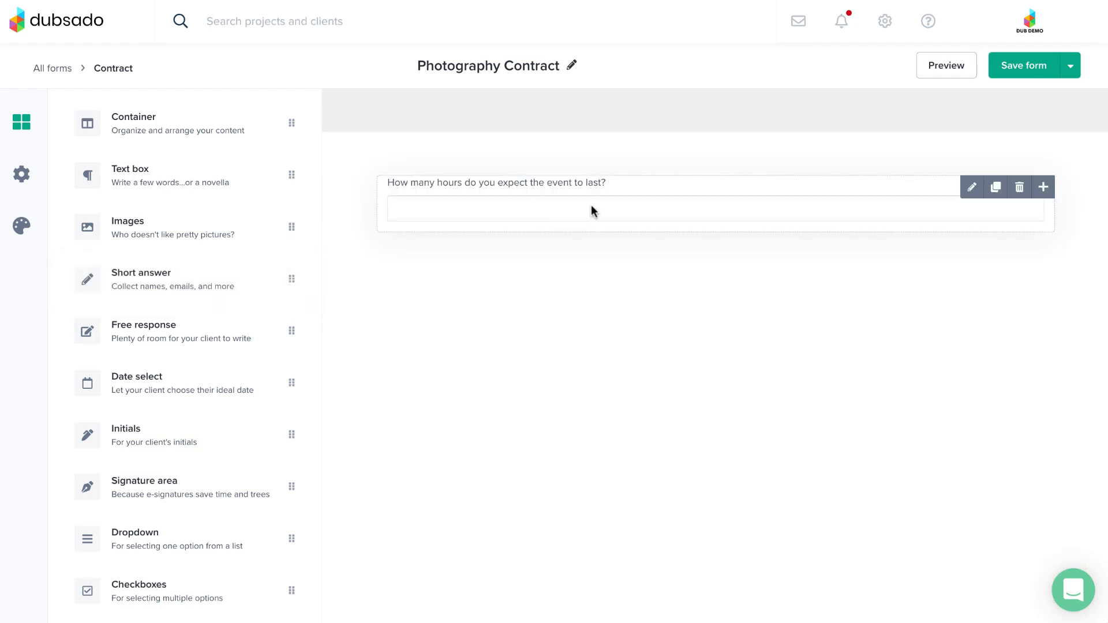
pyautogui.click(972, 187)
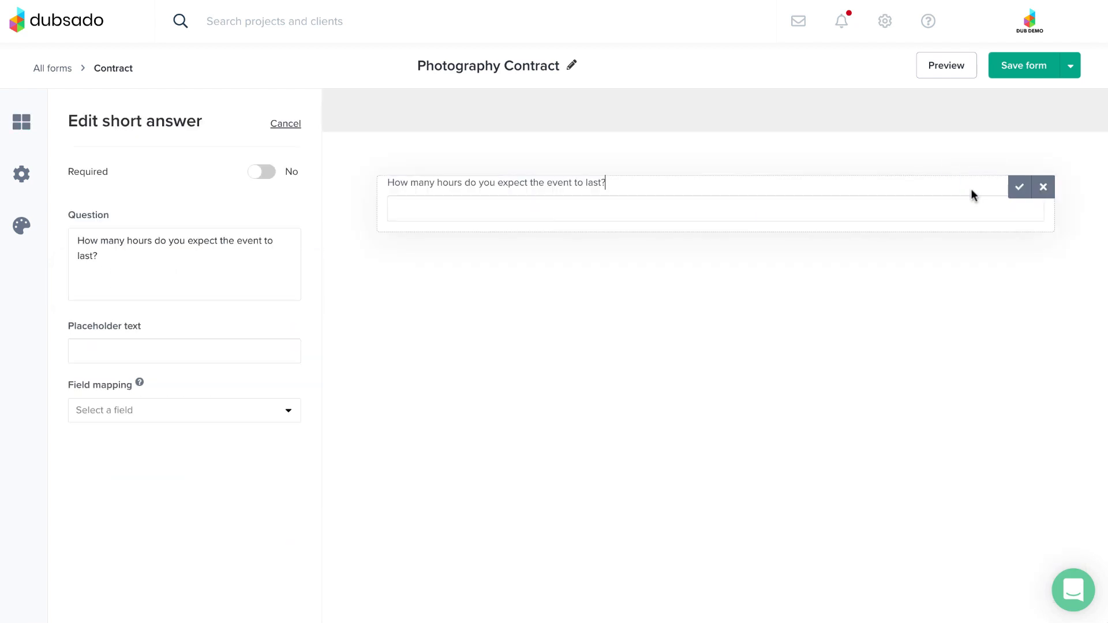
pyautogui.write('Fi')
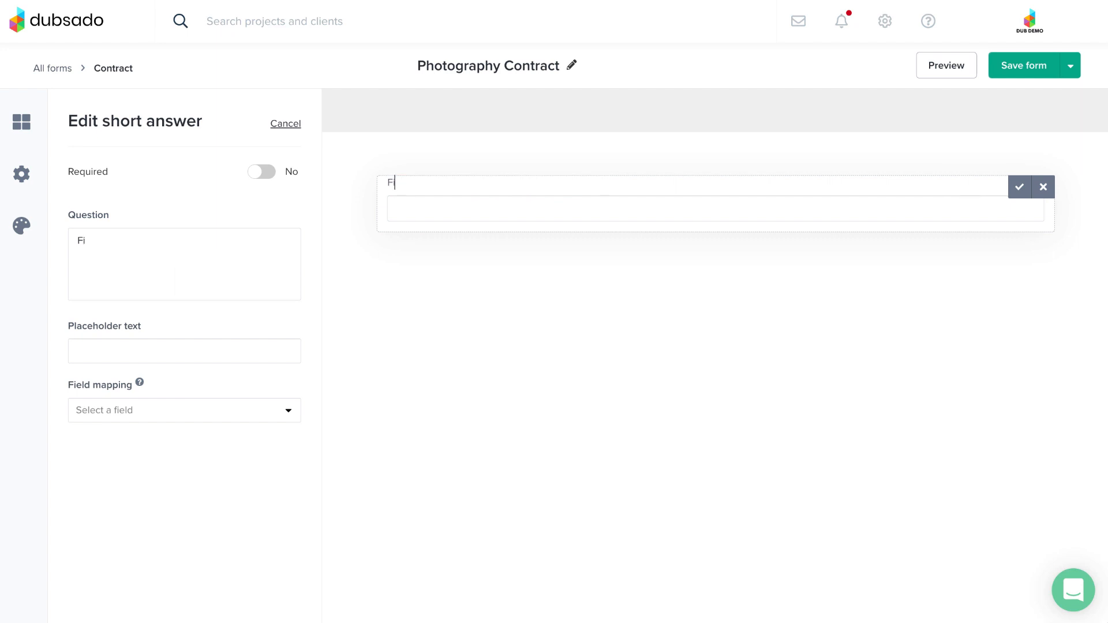
pyautogui.write('rst Name:')
pyautogui.click(1019, 188)
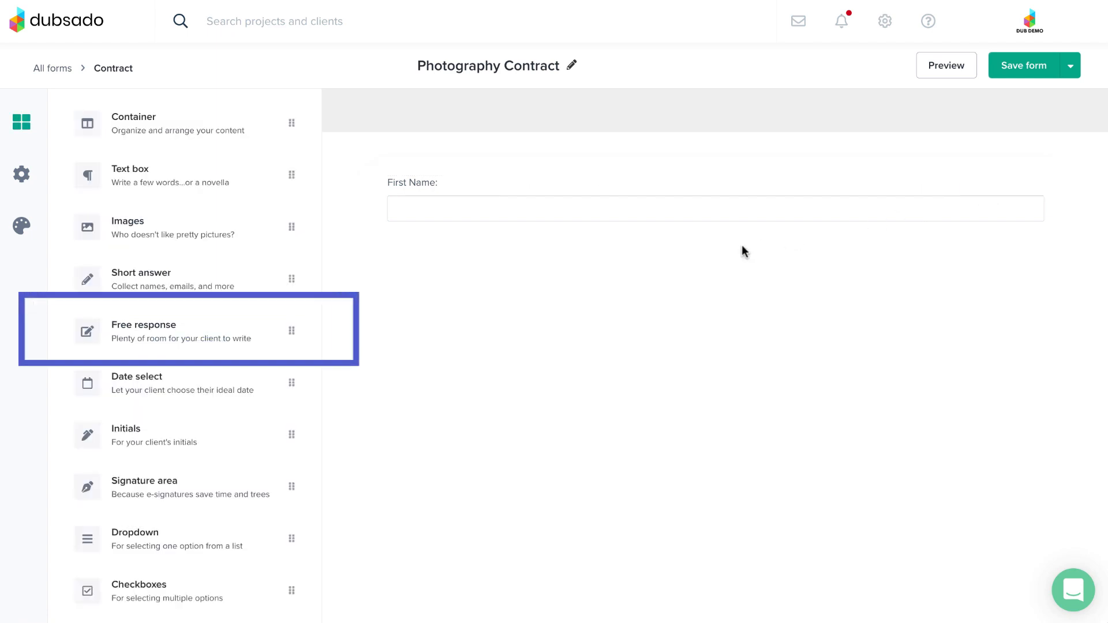
# Step: Add a free response element below the First Name question and a date select element beneath it
pyautogui.moveTo(267, 336); pyautogui.dragTo(541, 273)
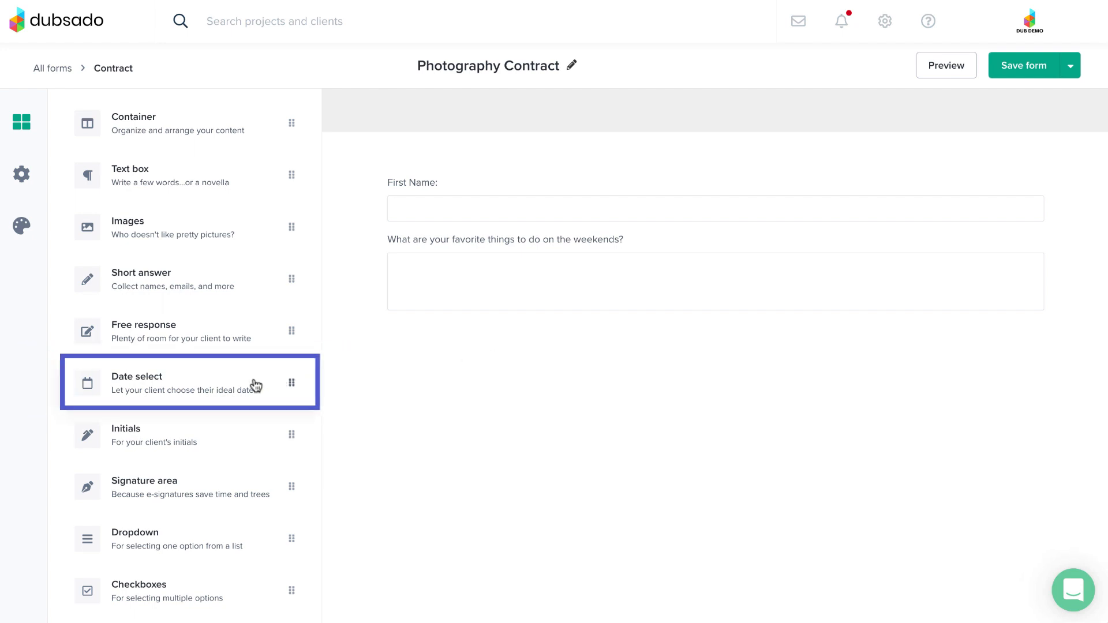
pyautogui.moveTo(256, 386); pyautogui.dragTo(541, 362)
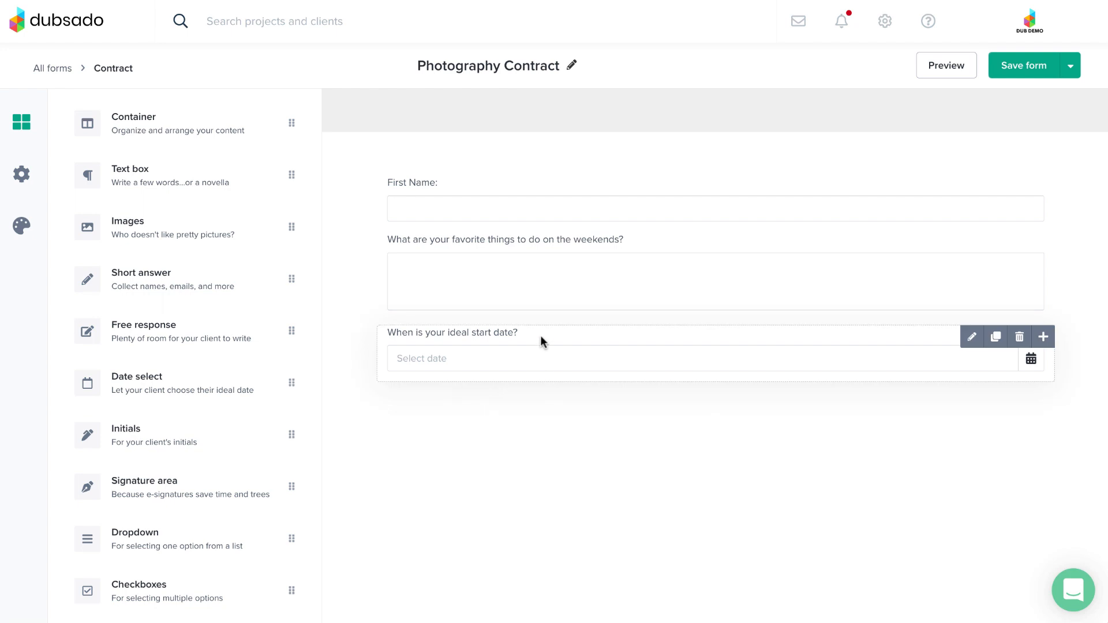
# Step: Map the "When is your ideal start date?" question to the Project Date field
pyautogui.click(542, 341)
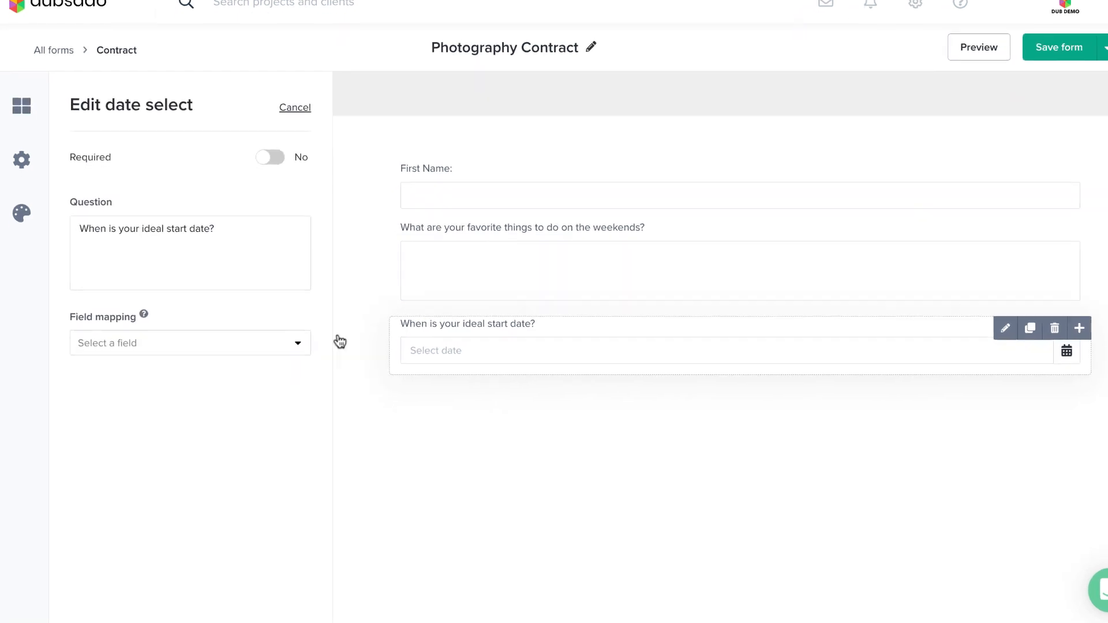
pyautogui.click(239, 354)
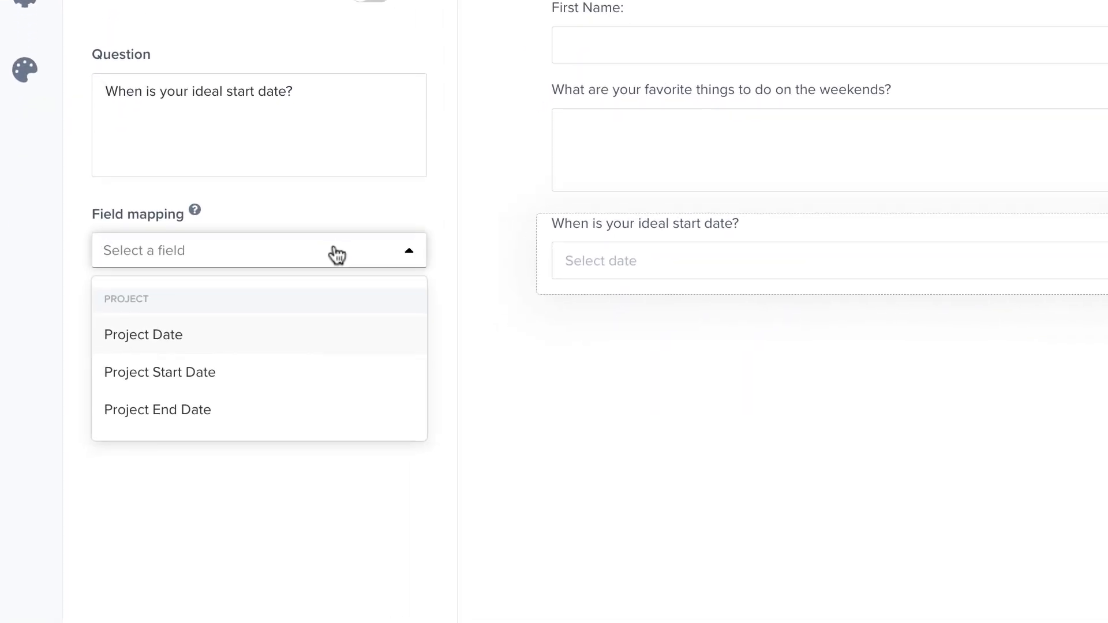
pyautogui.click(328, 329)
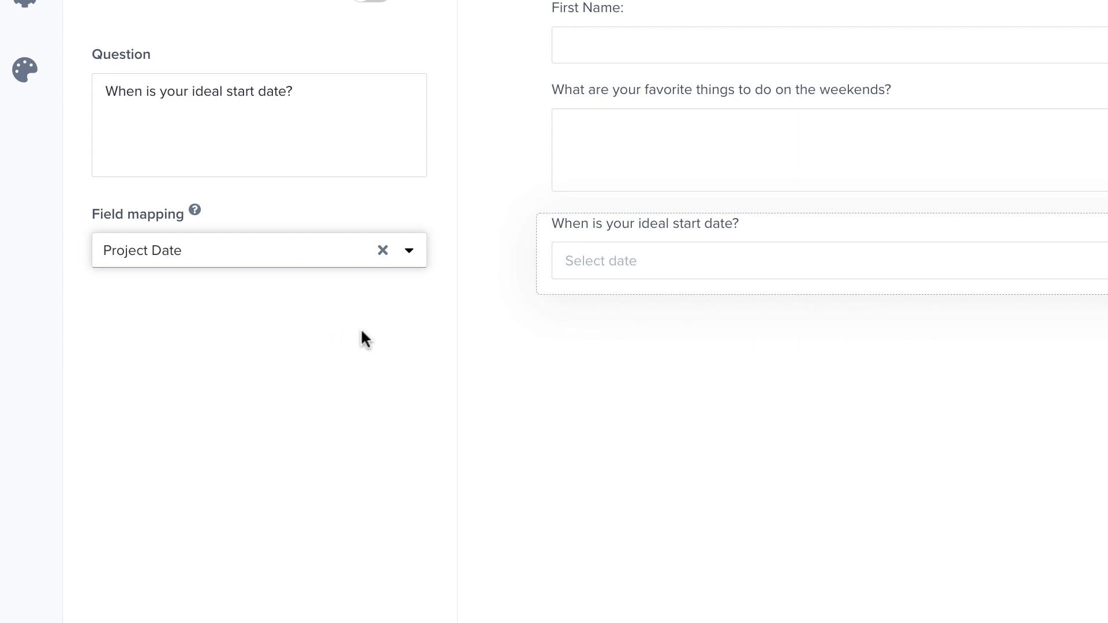
# Step: Add a dropdown element below the "When is your ideal start date?" question
pyautogui.click(670, 363)
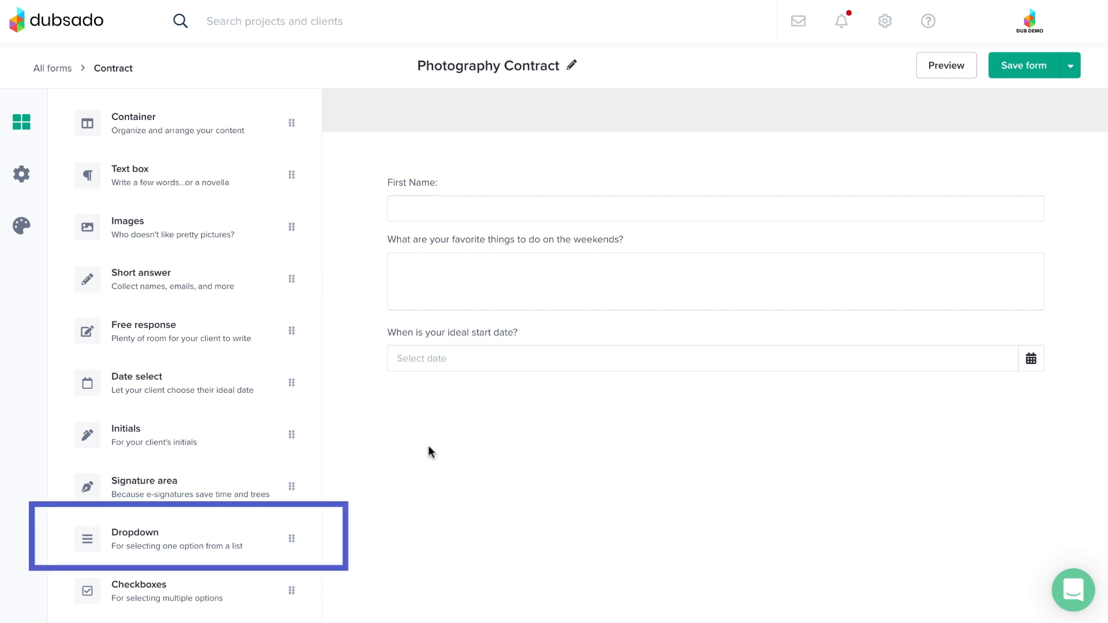
pyautogui.moveTo(233, 546); pyautogui.dragTo(545, 427)
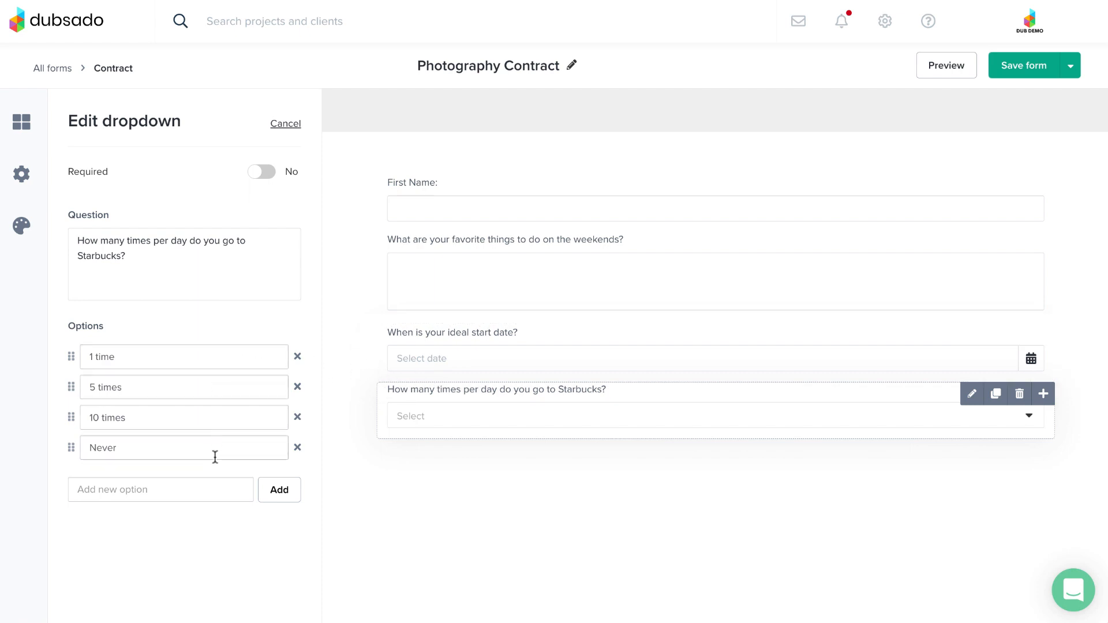
pyautogui.click(422, 490)
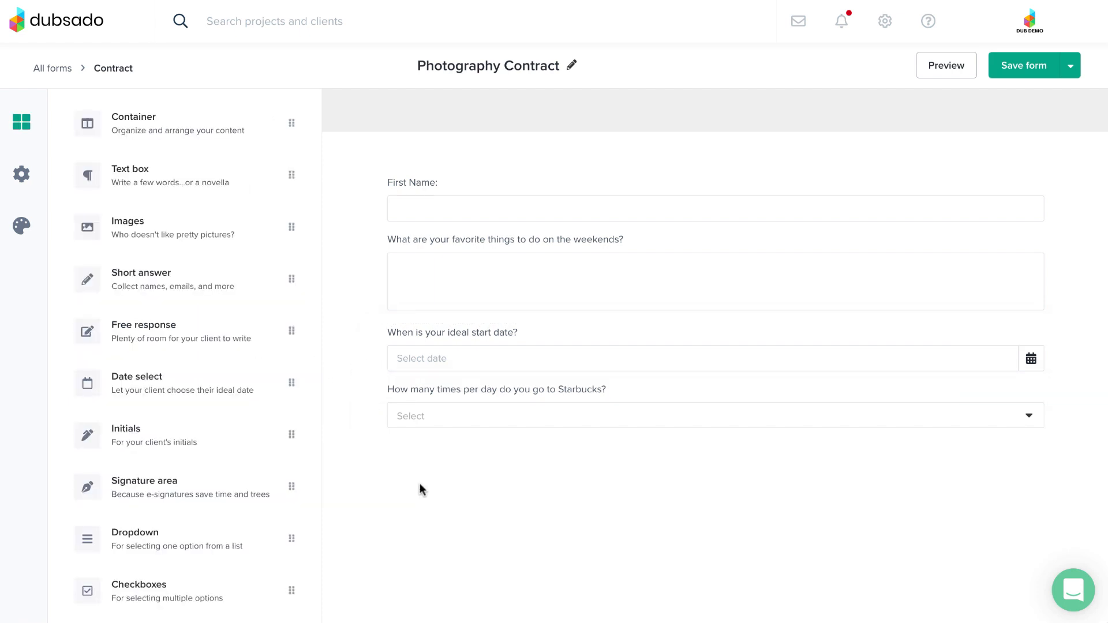
# Step: Add a multiple choice element below the Starbucks dropdown question and give it an additional "Maybe" option
pyautogui.scroll(-1, 293, 484)
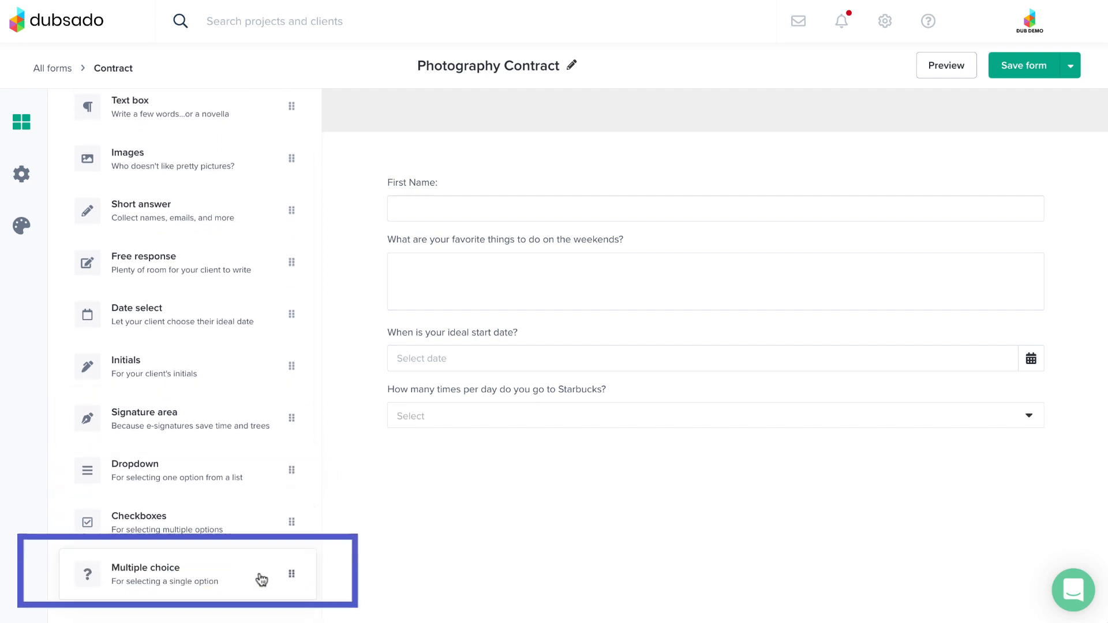
pyautogui.moveTo(261, 579); pyautogui.dragTo(509, 470)
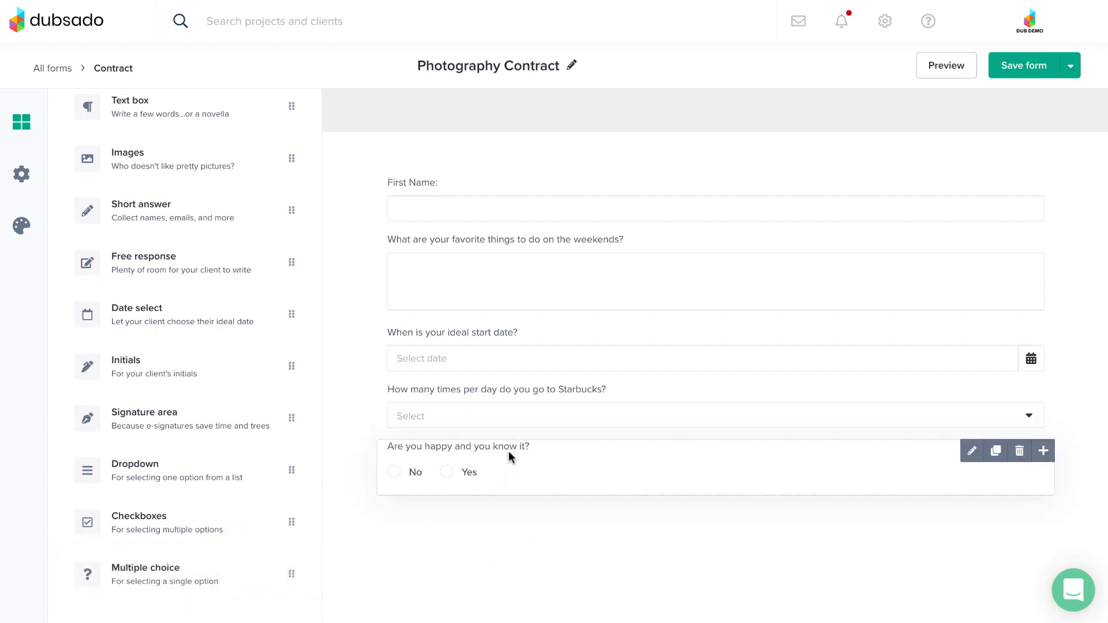
pyautogui.click(508, 451)
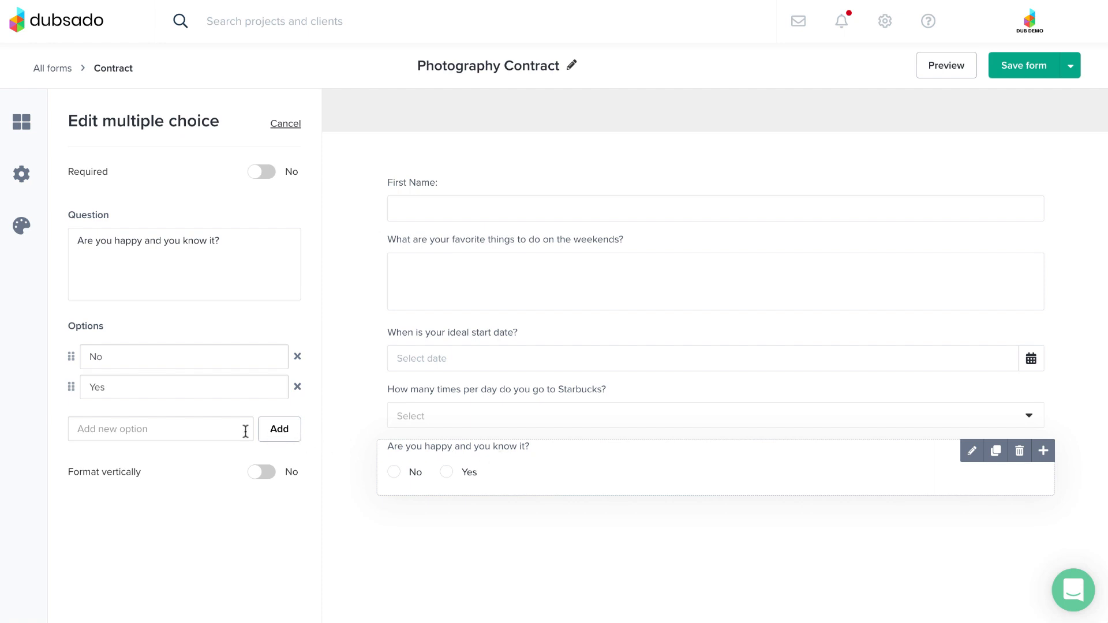
pyautogui.click(226, 430)
pyautogui.write('Ma')
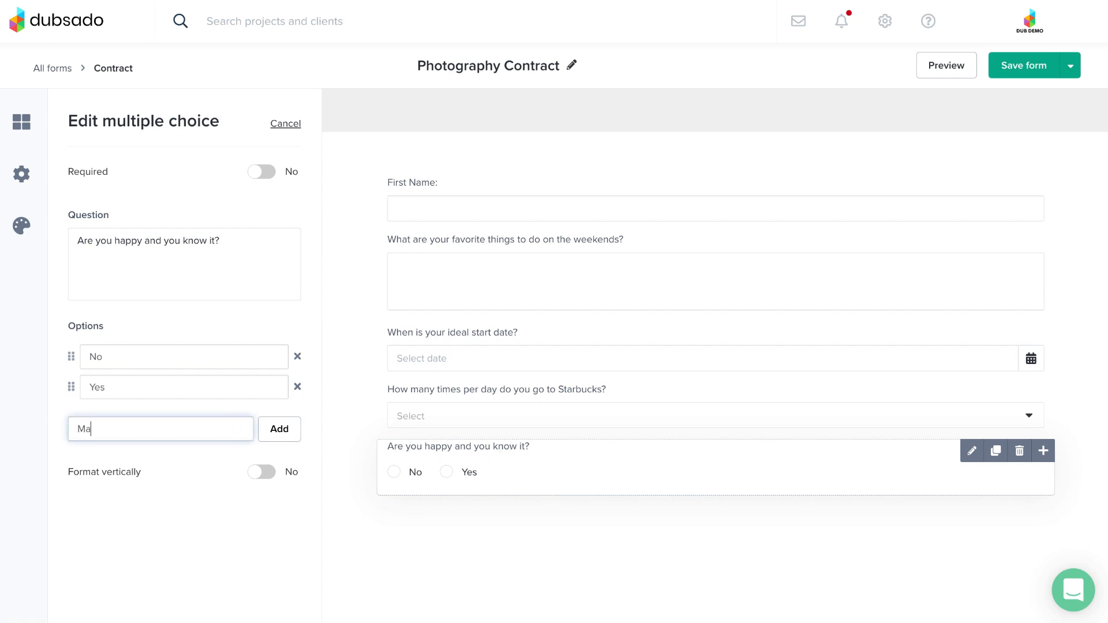
pyautogui.write('ybe')
pyautogui.click(270, 438)
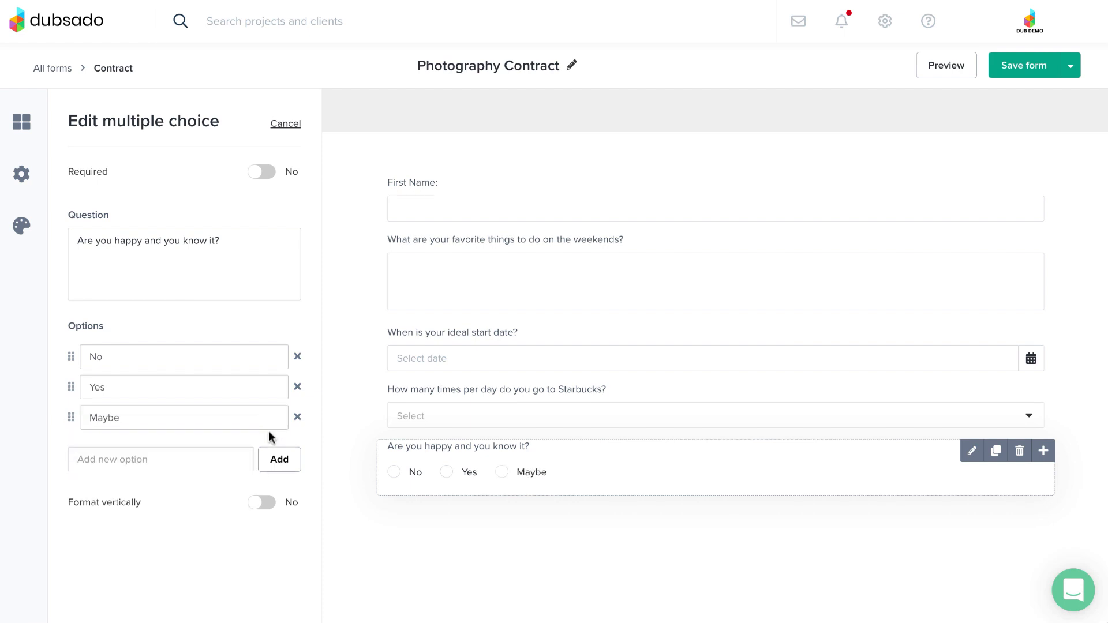
pyautogui.click(451, 518)
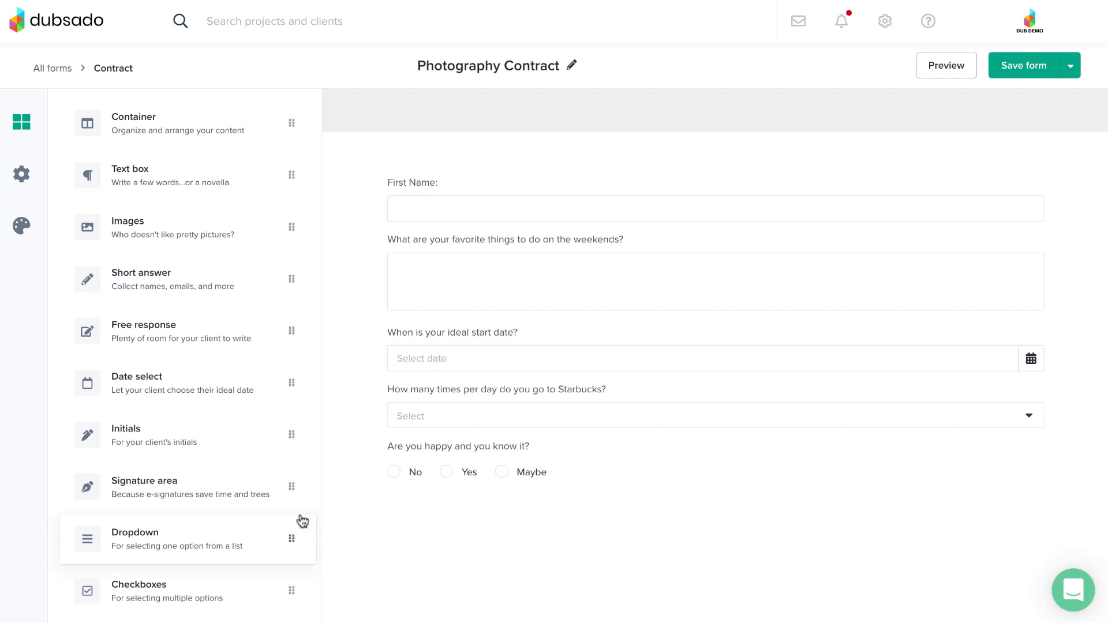
# Step: Add a checkboxes element below the "Are you happy and you know it?" question
pyautogui.scroll(-2, 300, 519)
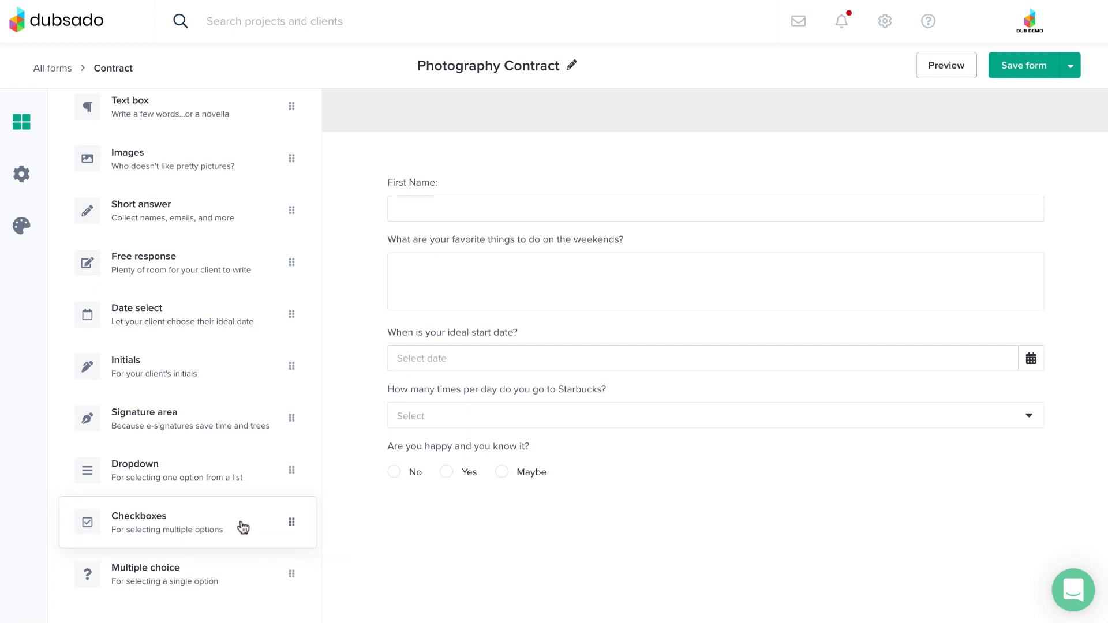
pyautogui.moveTo(242, 527); pyautogui.dragTo(497, 519)
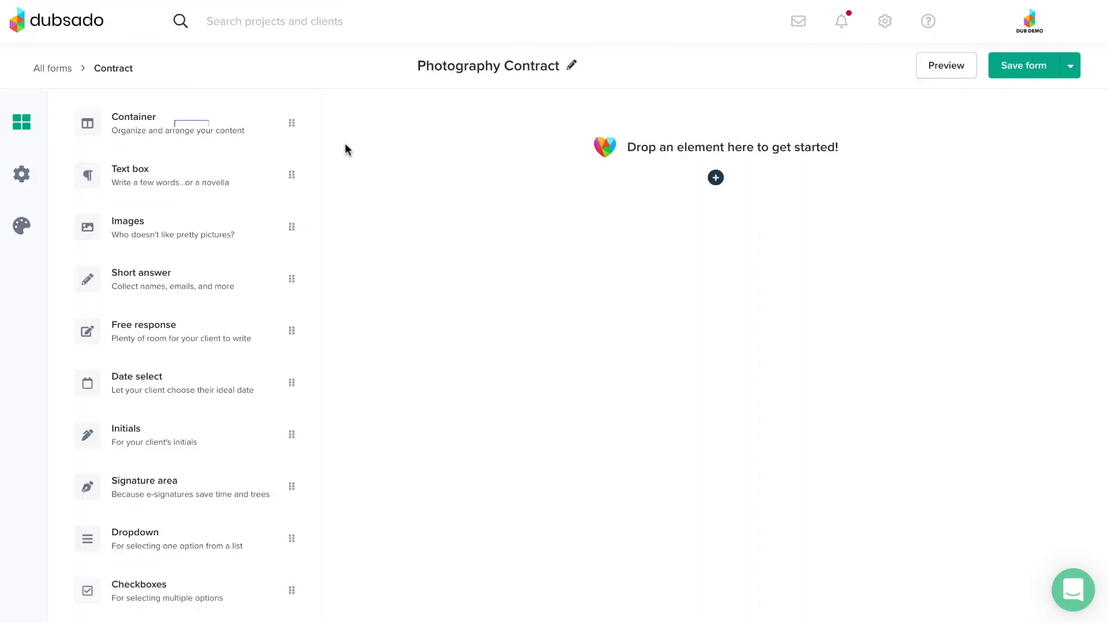
# Step: Add a container to the empty form, with a text box in its first column and an image element in its second
pyautogui.moveTo(264, 128); pyautogui.dragTo(631, 179)
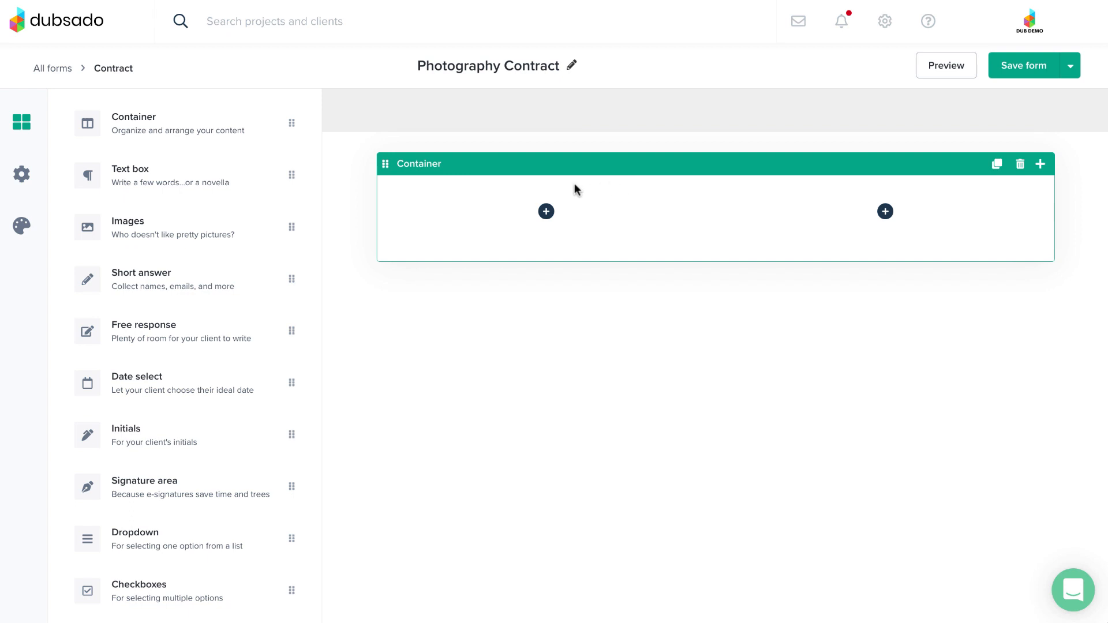
pyautogui.moveTo(254, 183); pyautogui.dragTo(557, 225)
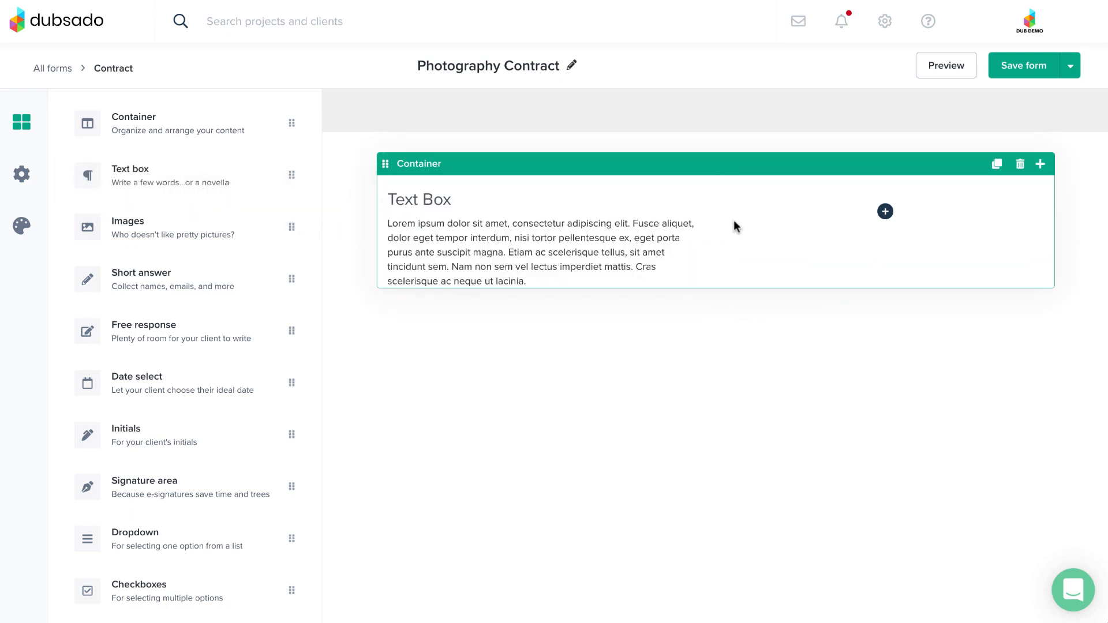
pyautogui.click(886, 212)
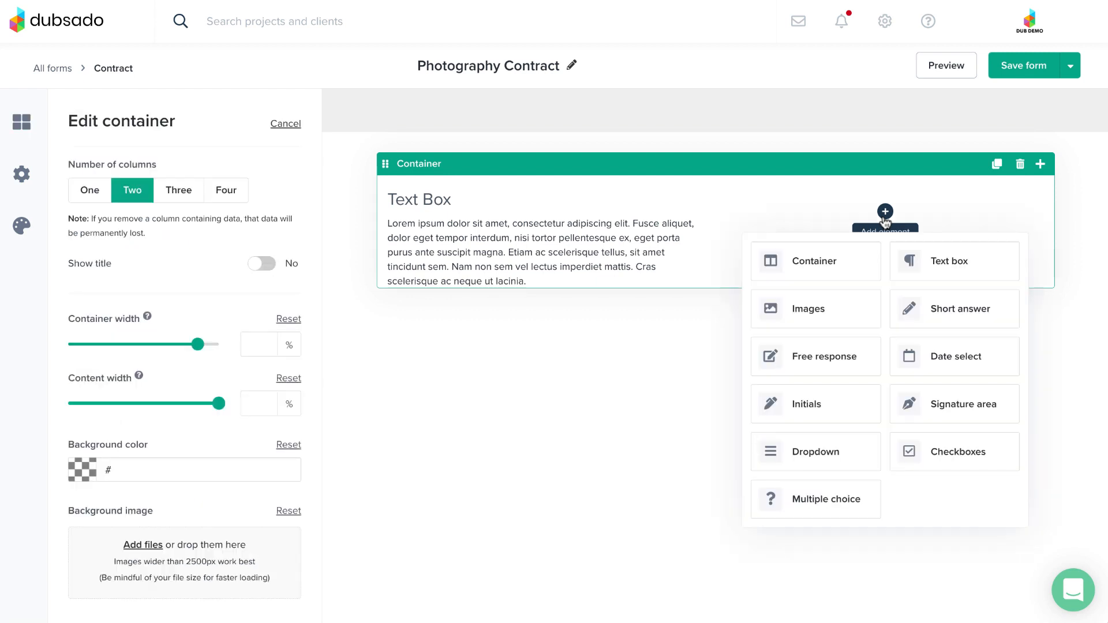
pyautogui.click(828, 315)
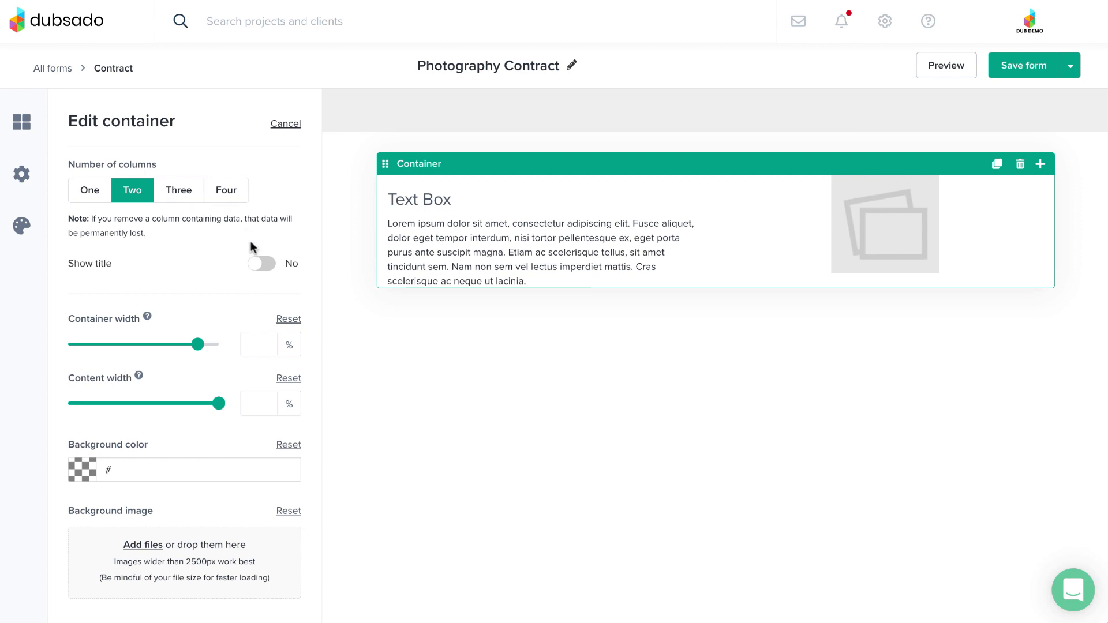
# Step: Show the container's title and hide it again
pyautogui.click(264, 265)
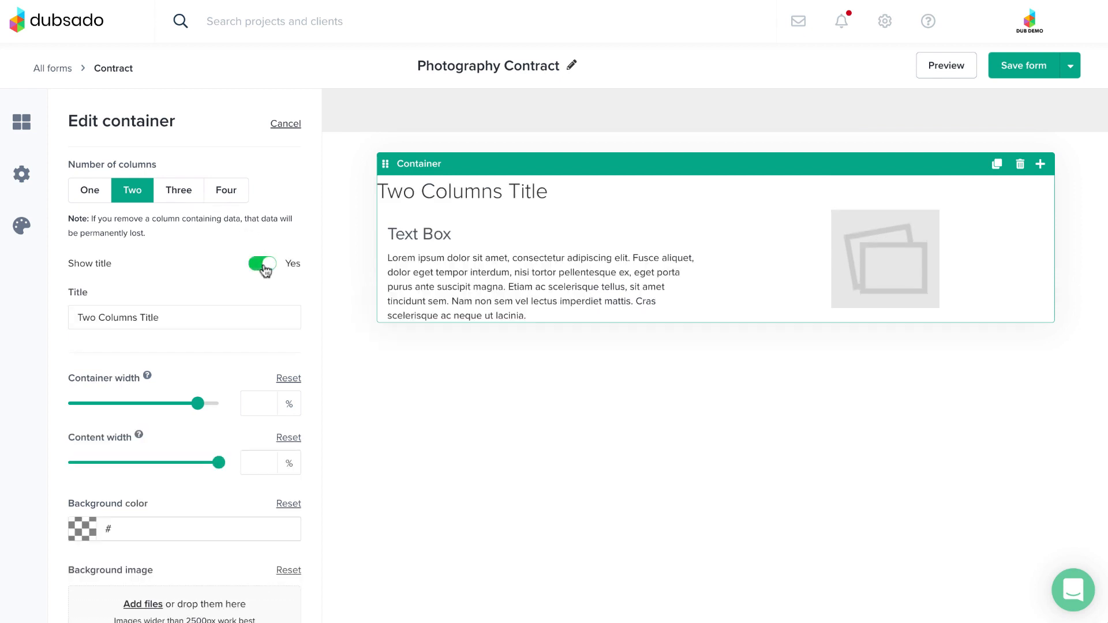
pyautogui.click(263, 265)
pyautogui.click(263, 265)
pyautogui.click(264, 266)
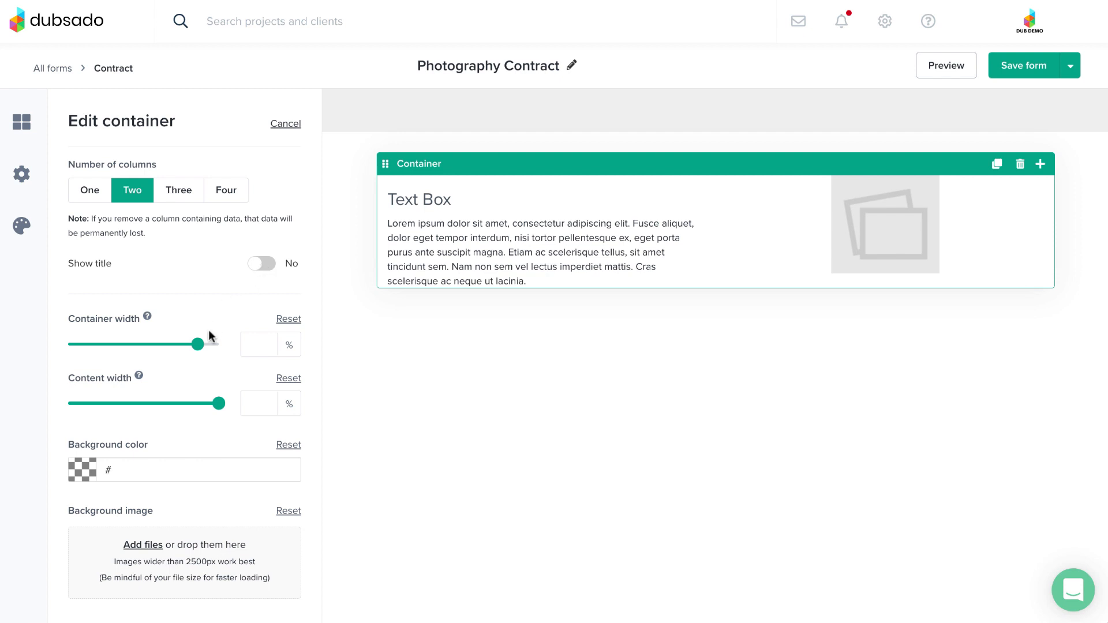
# Step: Set the container width to 100% and its content width to 82%
pyautogui.moveTo(199, 346)
pyautogui.mouseDown()
pyautogui.moveTo(166, 348)
pyautogui.moveTo(219, 349)
pyautogui.mouseUp()
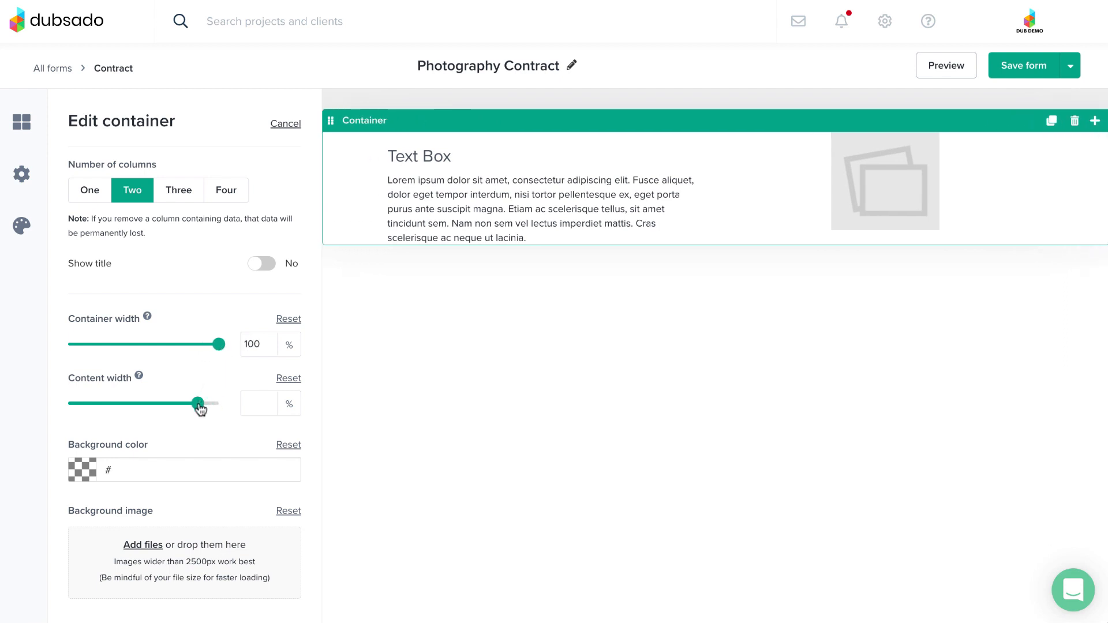
pyautogui.moveTo(198, 404)
pyautogui.mouseDown()
pyautogui.moveTo(156, 408)
pyautogui.moveTo(219, 410)
pyautogui.moveTo(193, 411)
pyautogui.mouseUp()
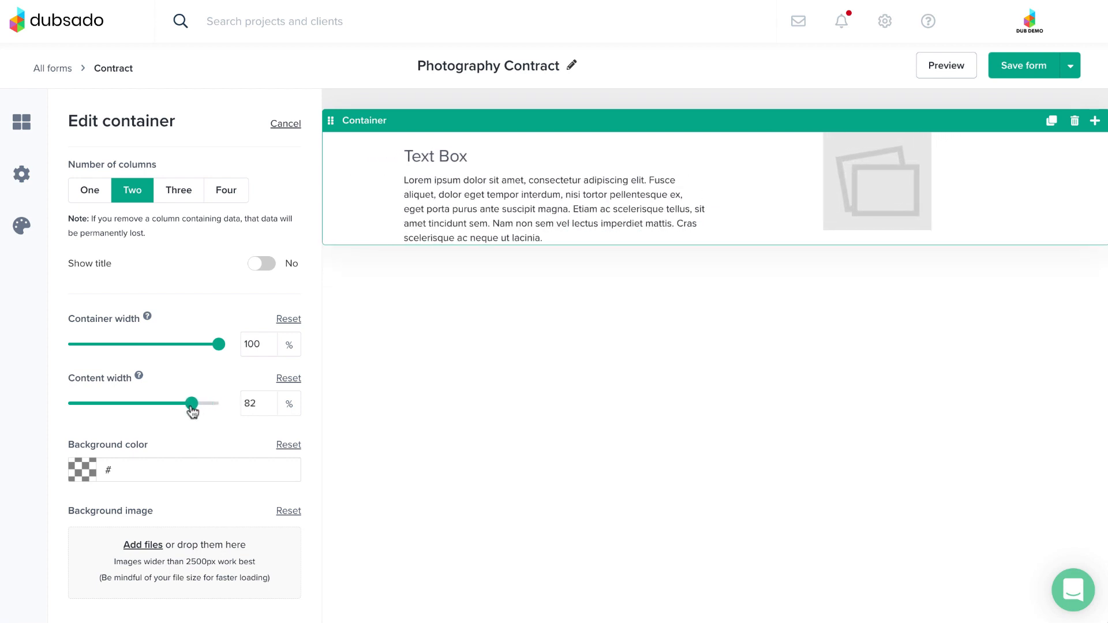
# Step: Set the container's background color to near-black, #010101
pyautogui.click(91, 473)
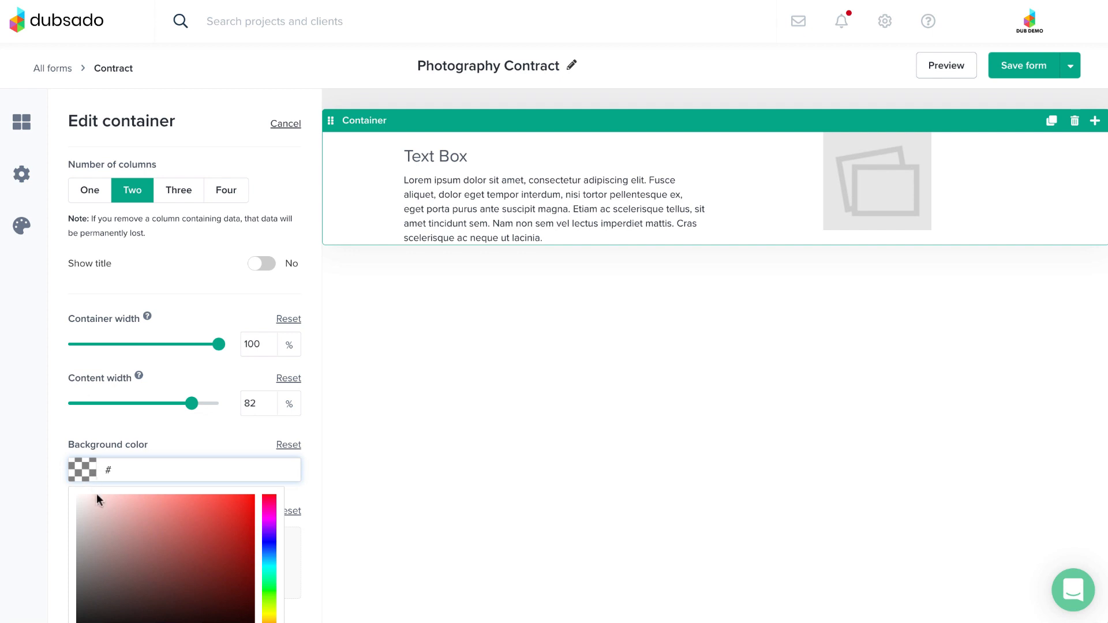
pyautogui.scroll(-3, 86, 531)
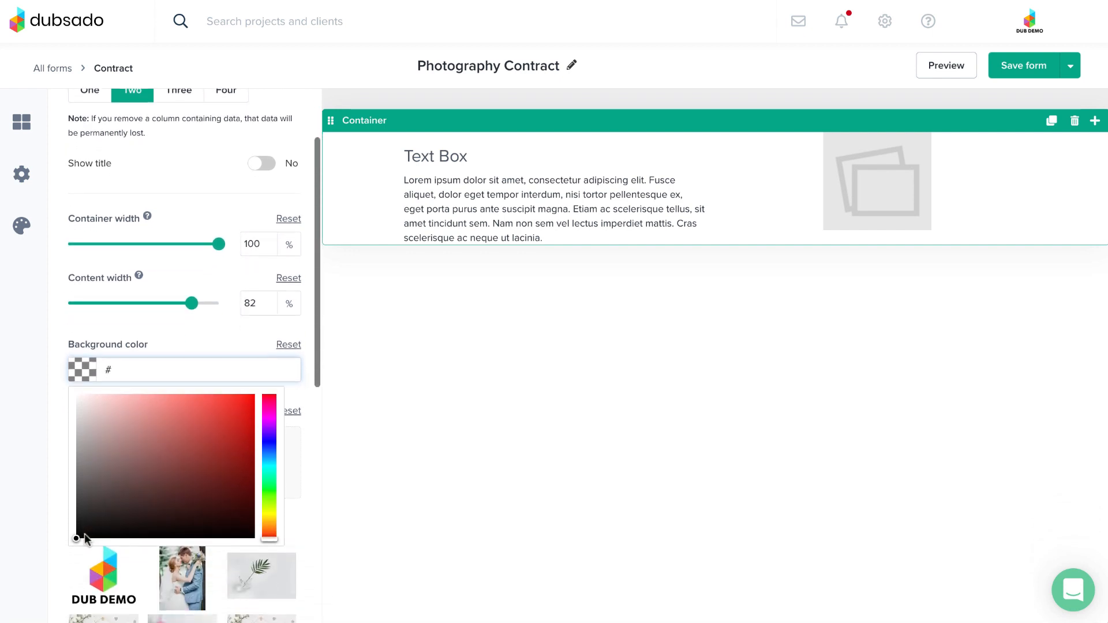
pyautogui.click(81, 536)
pyautogui.click(78, 536)
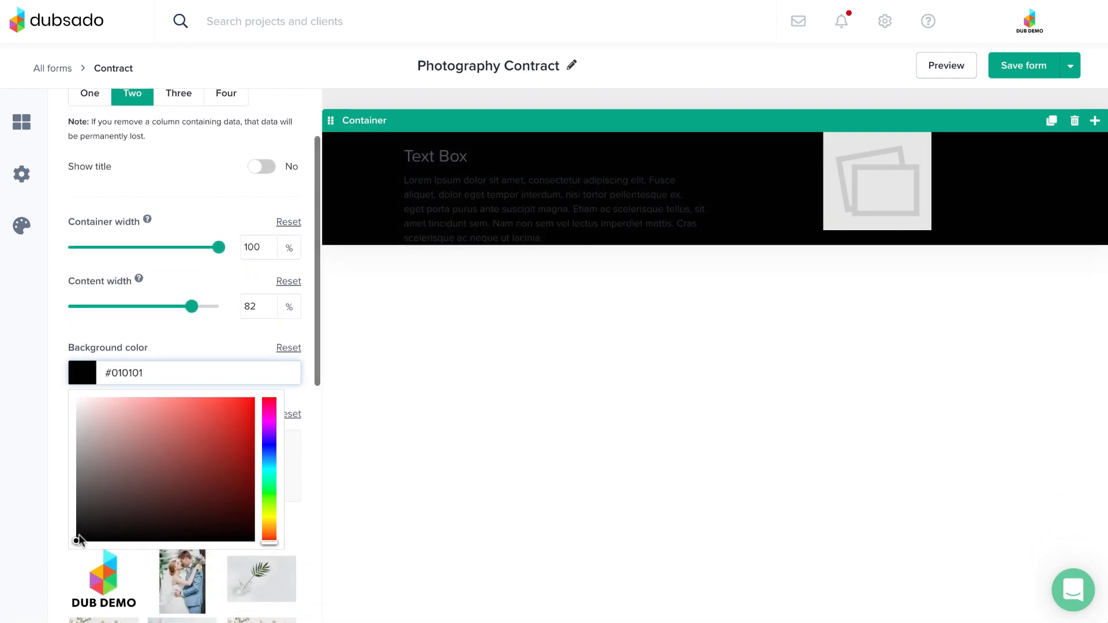
pyautogui.click(311, 533)
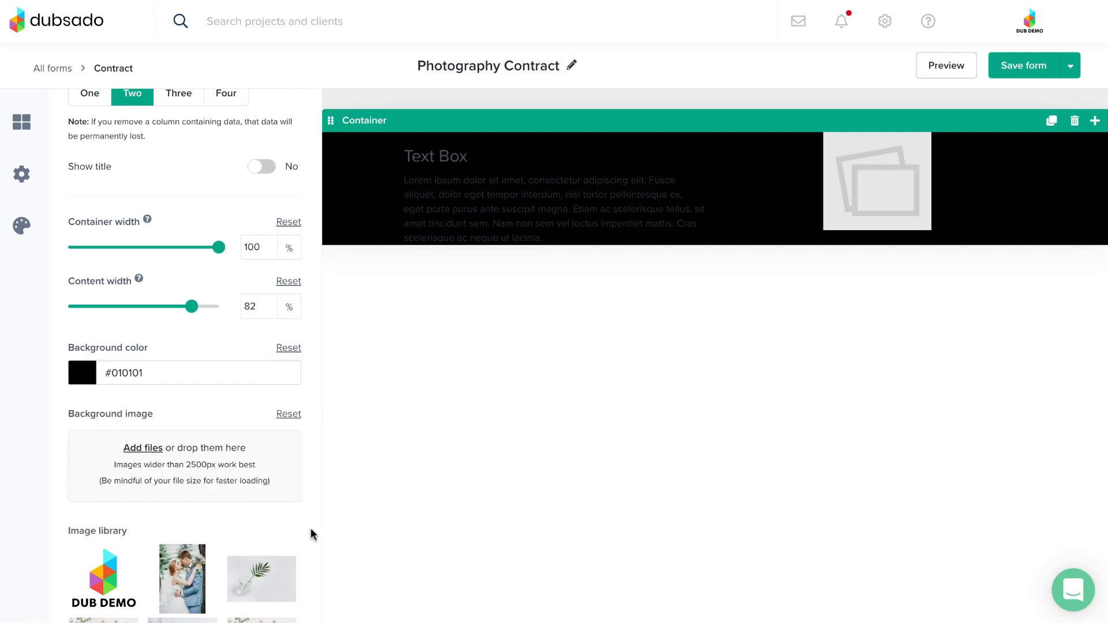
# Step: Use the leaf photo from the image library as the container's background and set its opacity to 64%
pyautogui.scroll(-3, 311, 534)
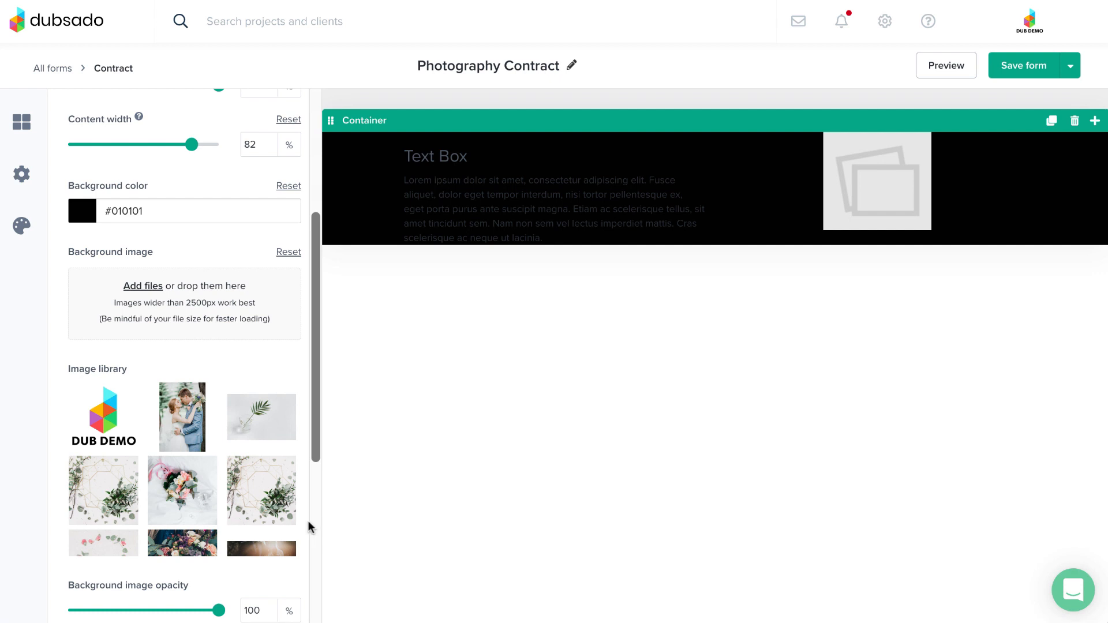
pyautogui.click(274, 430)
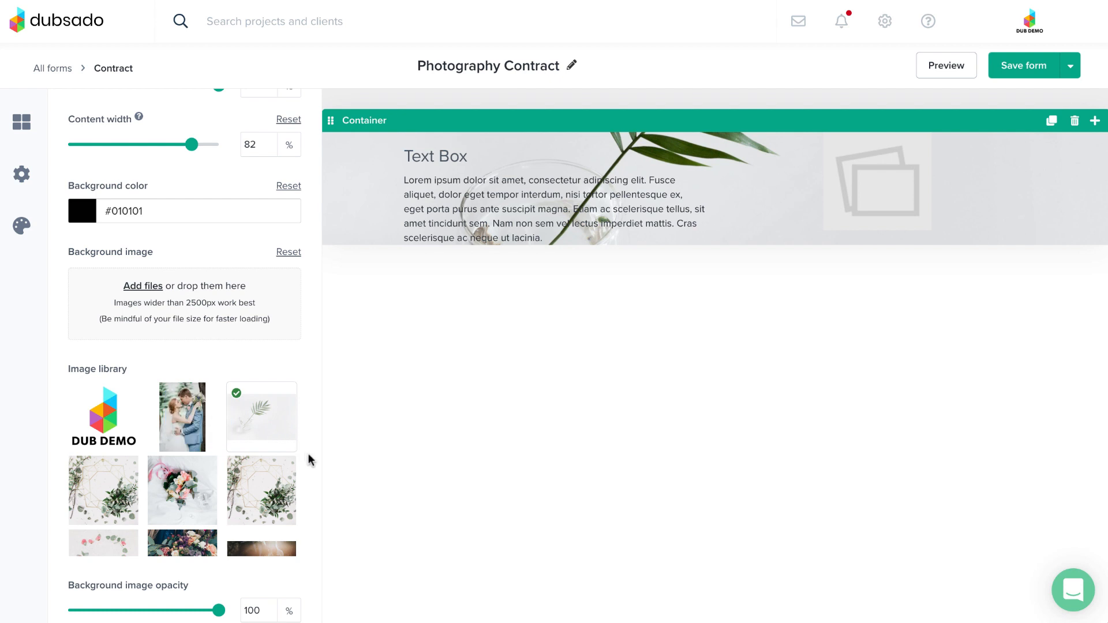
pyautogui.scroll(-2, 308, 453)
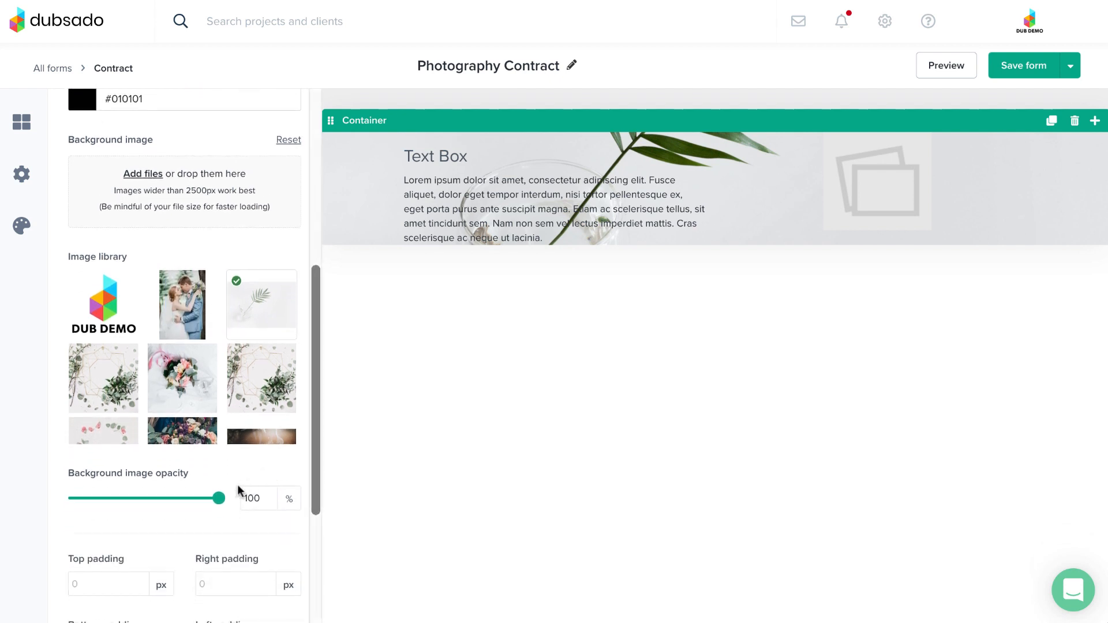
pyautogui.moveTo(220, 499)
pyautogui.mouseDown()
pyautogui.moveTo(148, 502)
pyautogui.moveTo(223, 503)
pyautogui.mouseUp()
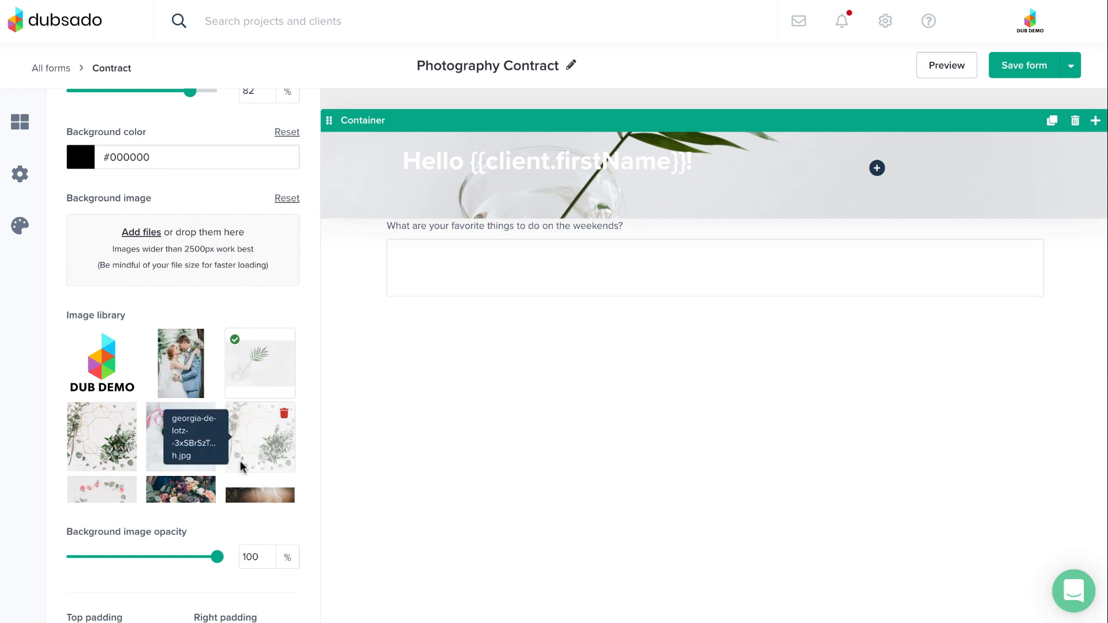
pyautogui.moveTo(217, 559); pyautogui.dragTo(164, 559)
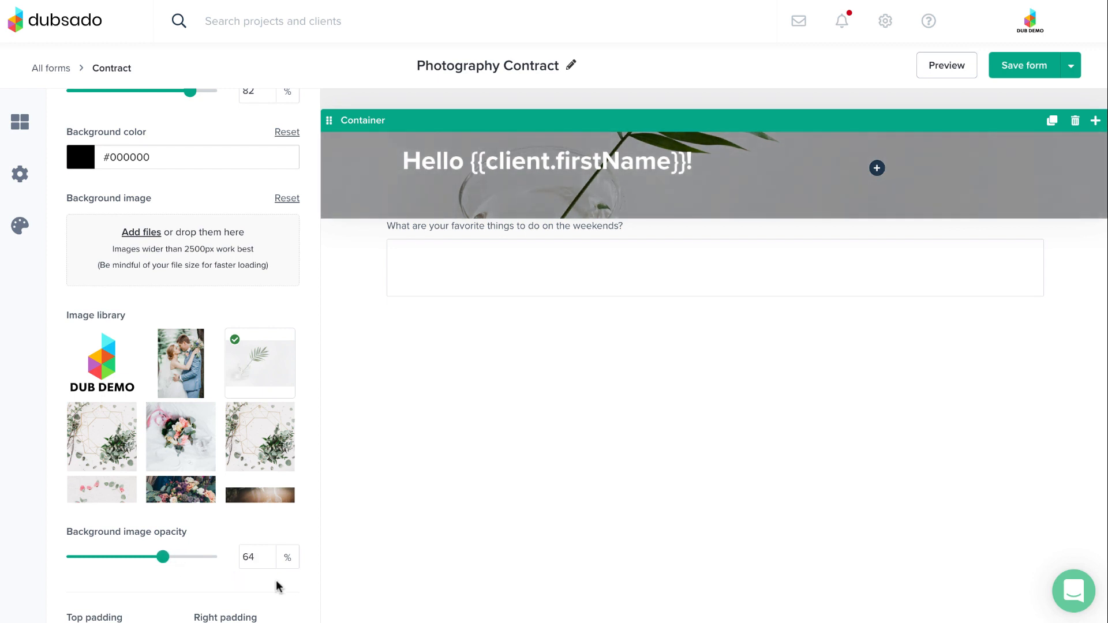
# Step: Set the container's top padding to 70 px and its bottom margin to 40 px
pyautogui.scroll(-2, 305, 592)
pyautogui.scroll(-4, 305, 592)
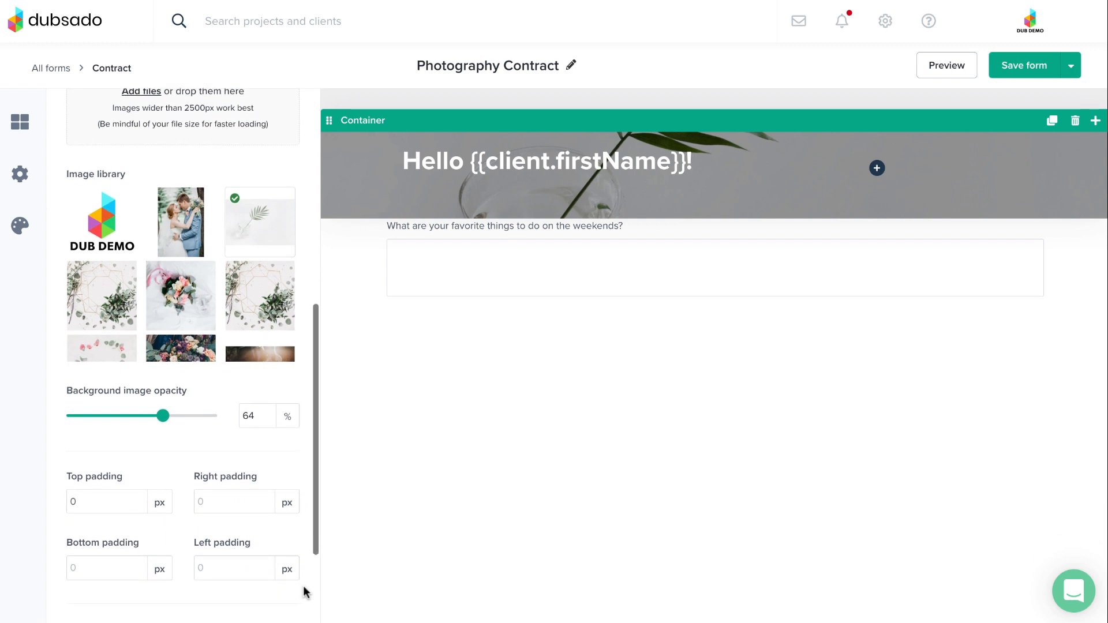
pyautogui.scroll(-1, 303, 587)
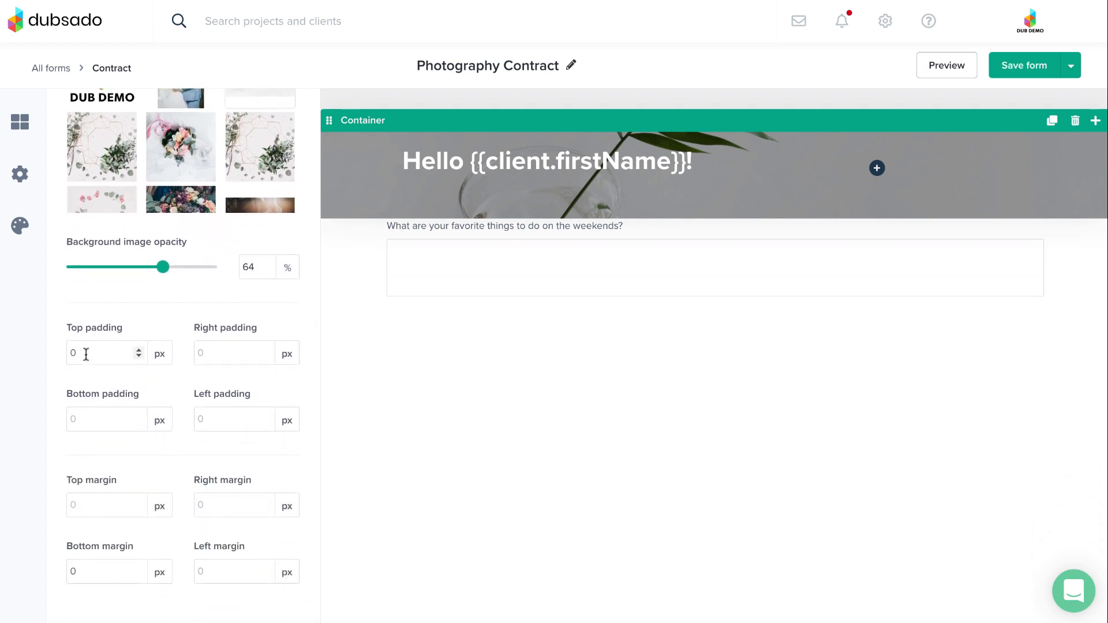
pyautogui.write('70')
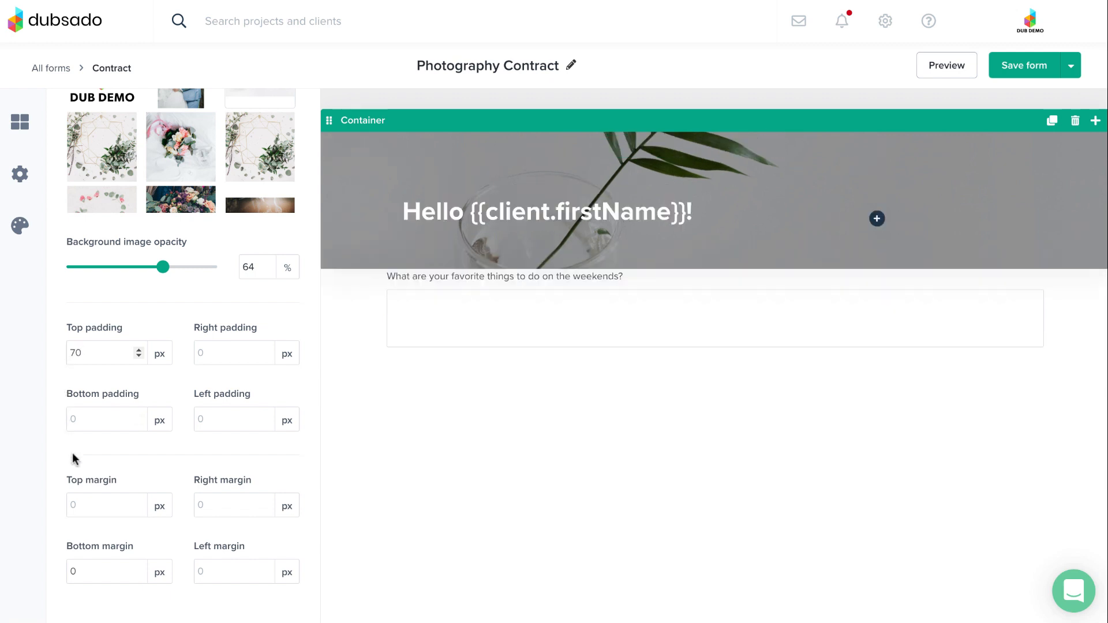
pyautogui.doubleClick(70, 571)
pyautogui.write('40')
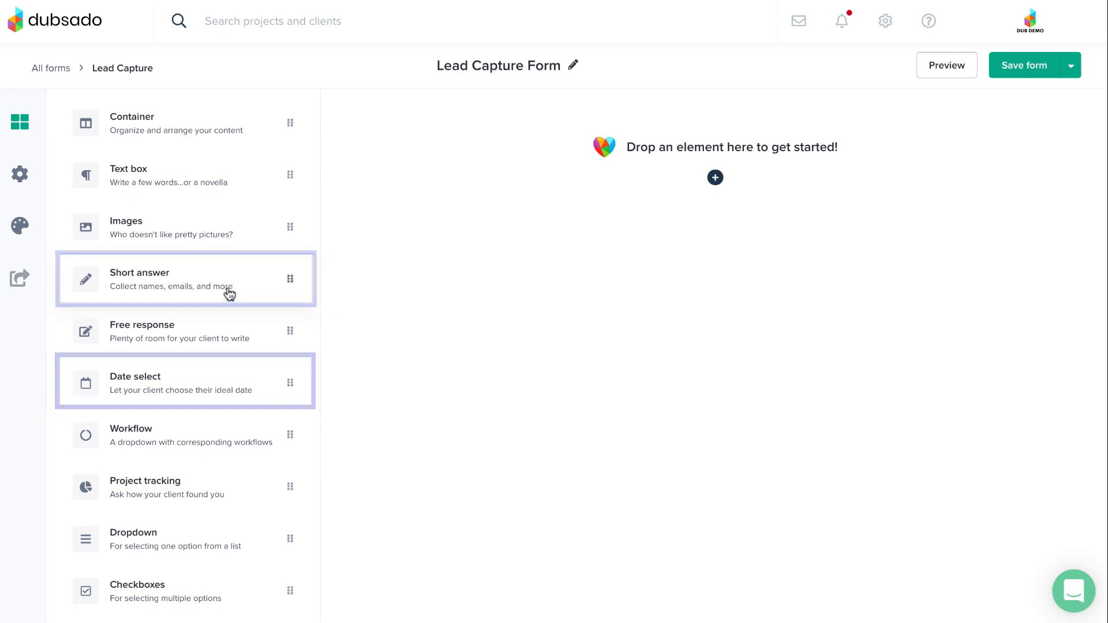
# Step: Add a short answer element to the empty Lead Capture Form and set its question to "First Name:"
pyautogui.moveTo(295, 287); pyautogui.dragTo(570, 183)
pyautogui.moveTo(652, 177)
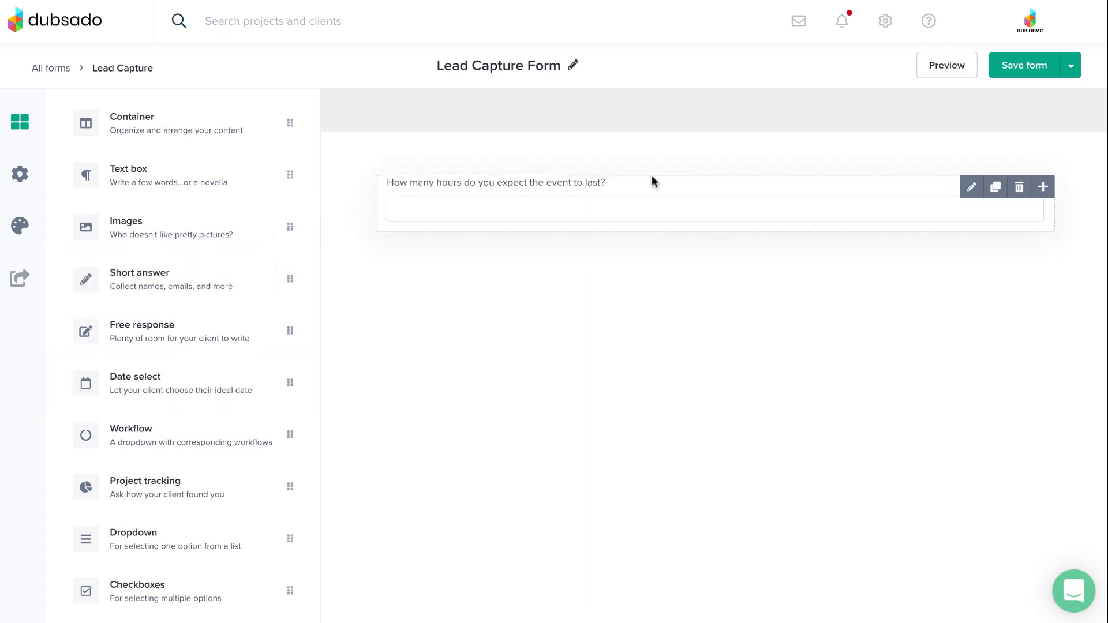
pyautogui.click(972, 187)
pyautogui.hotkey('ctrl', 'a')
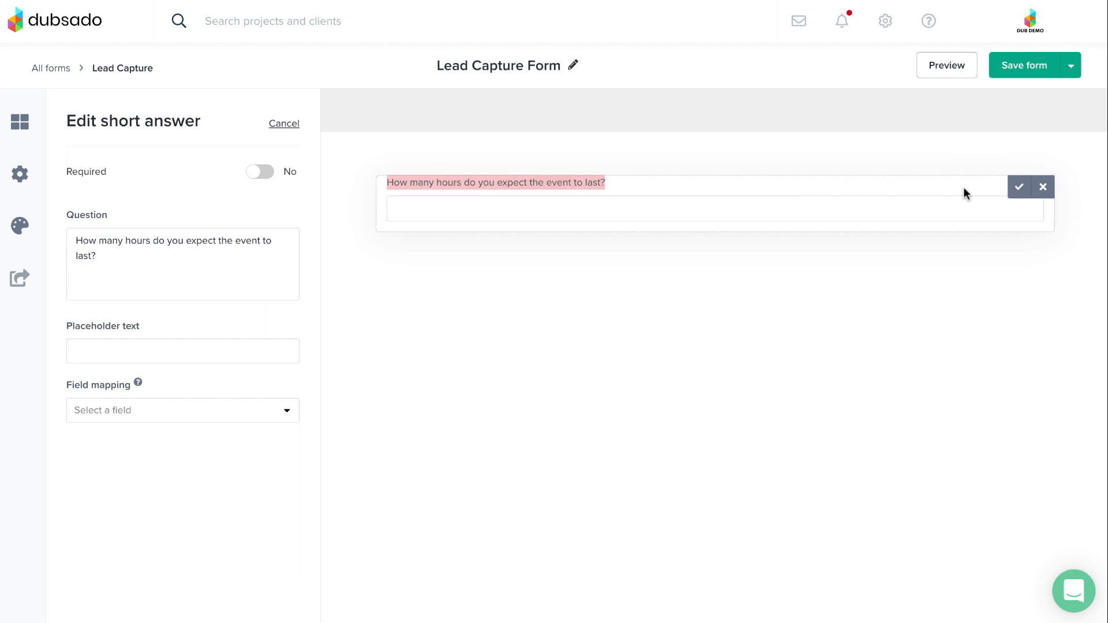
pyautogui.write('First Name:')
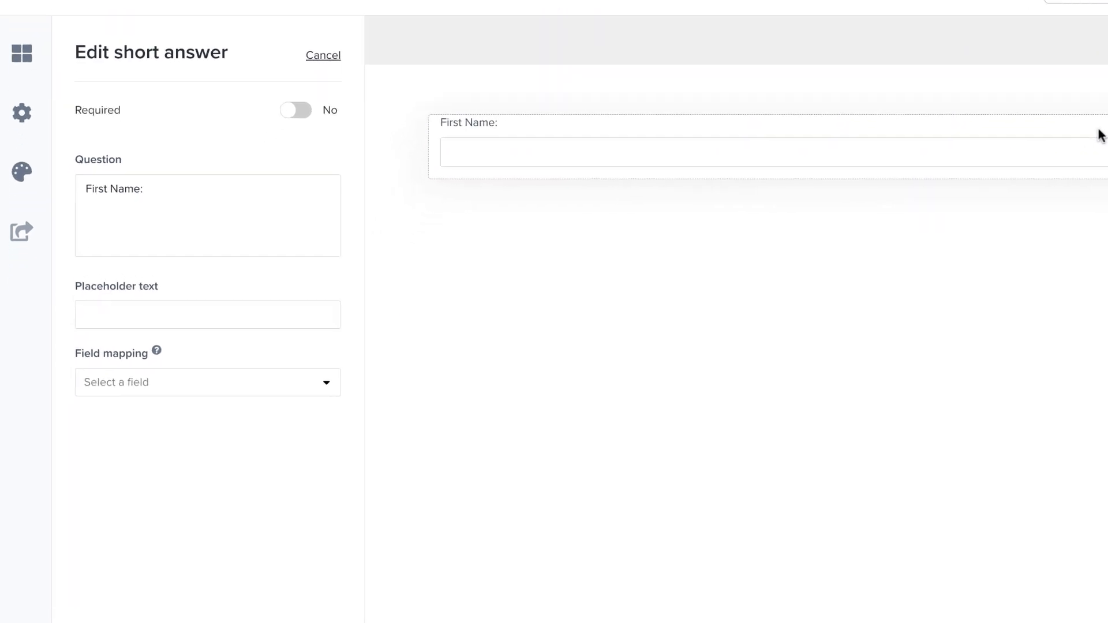
# Step: Map the Lead Capture Form's "First Name:" question to the Client First Name field
pyautogui.click(388, 334)
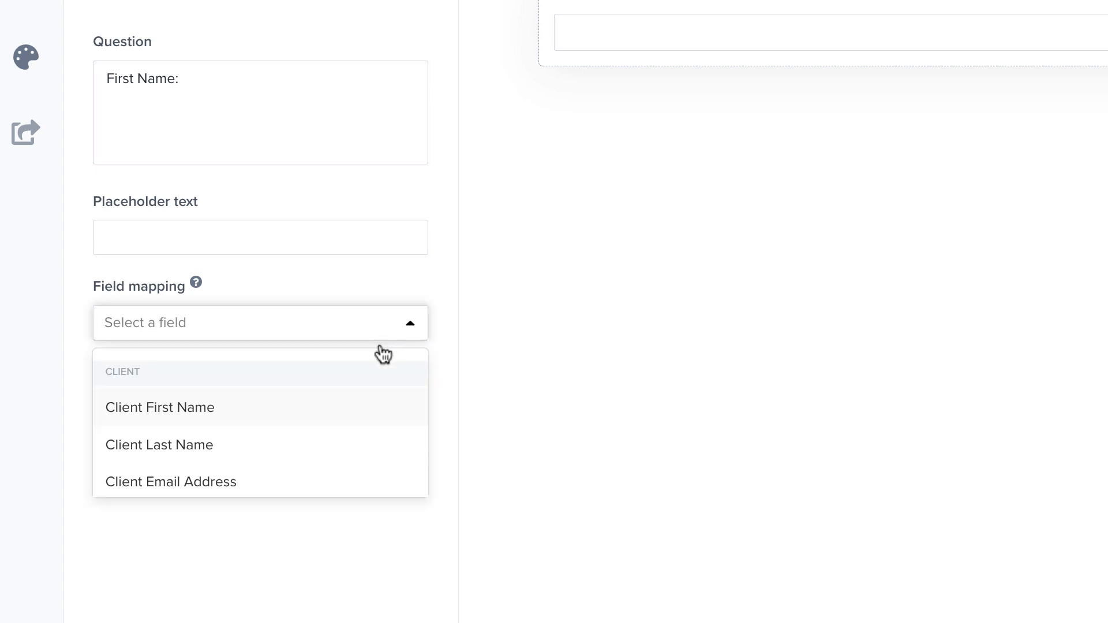
pyautogui.click(378, 408)
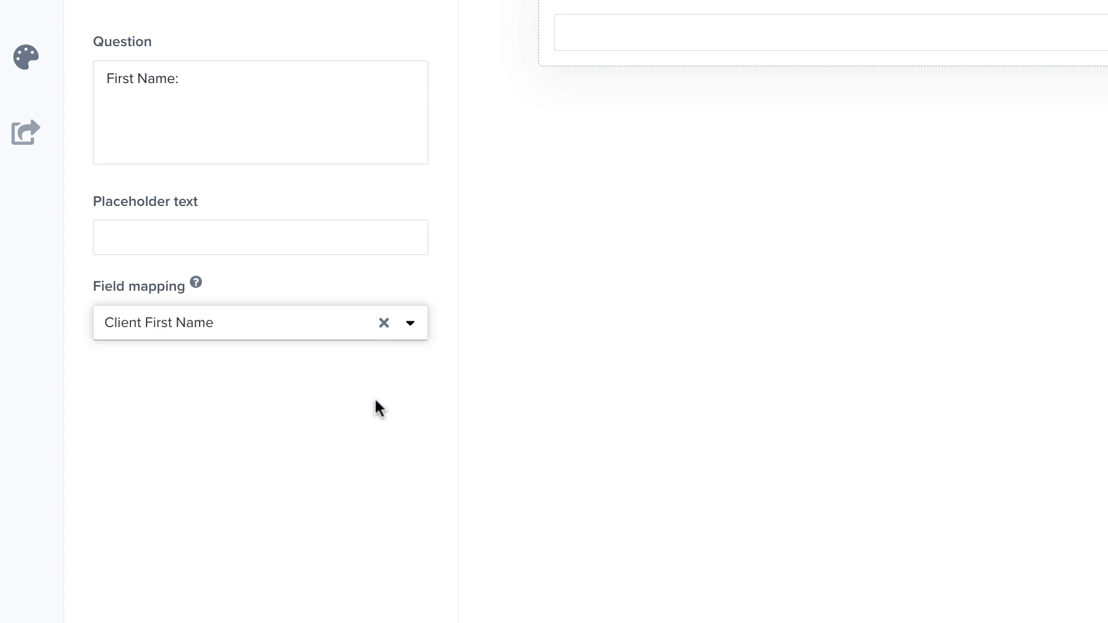